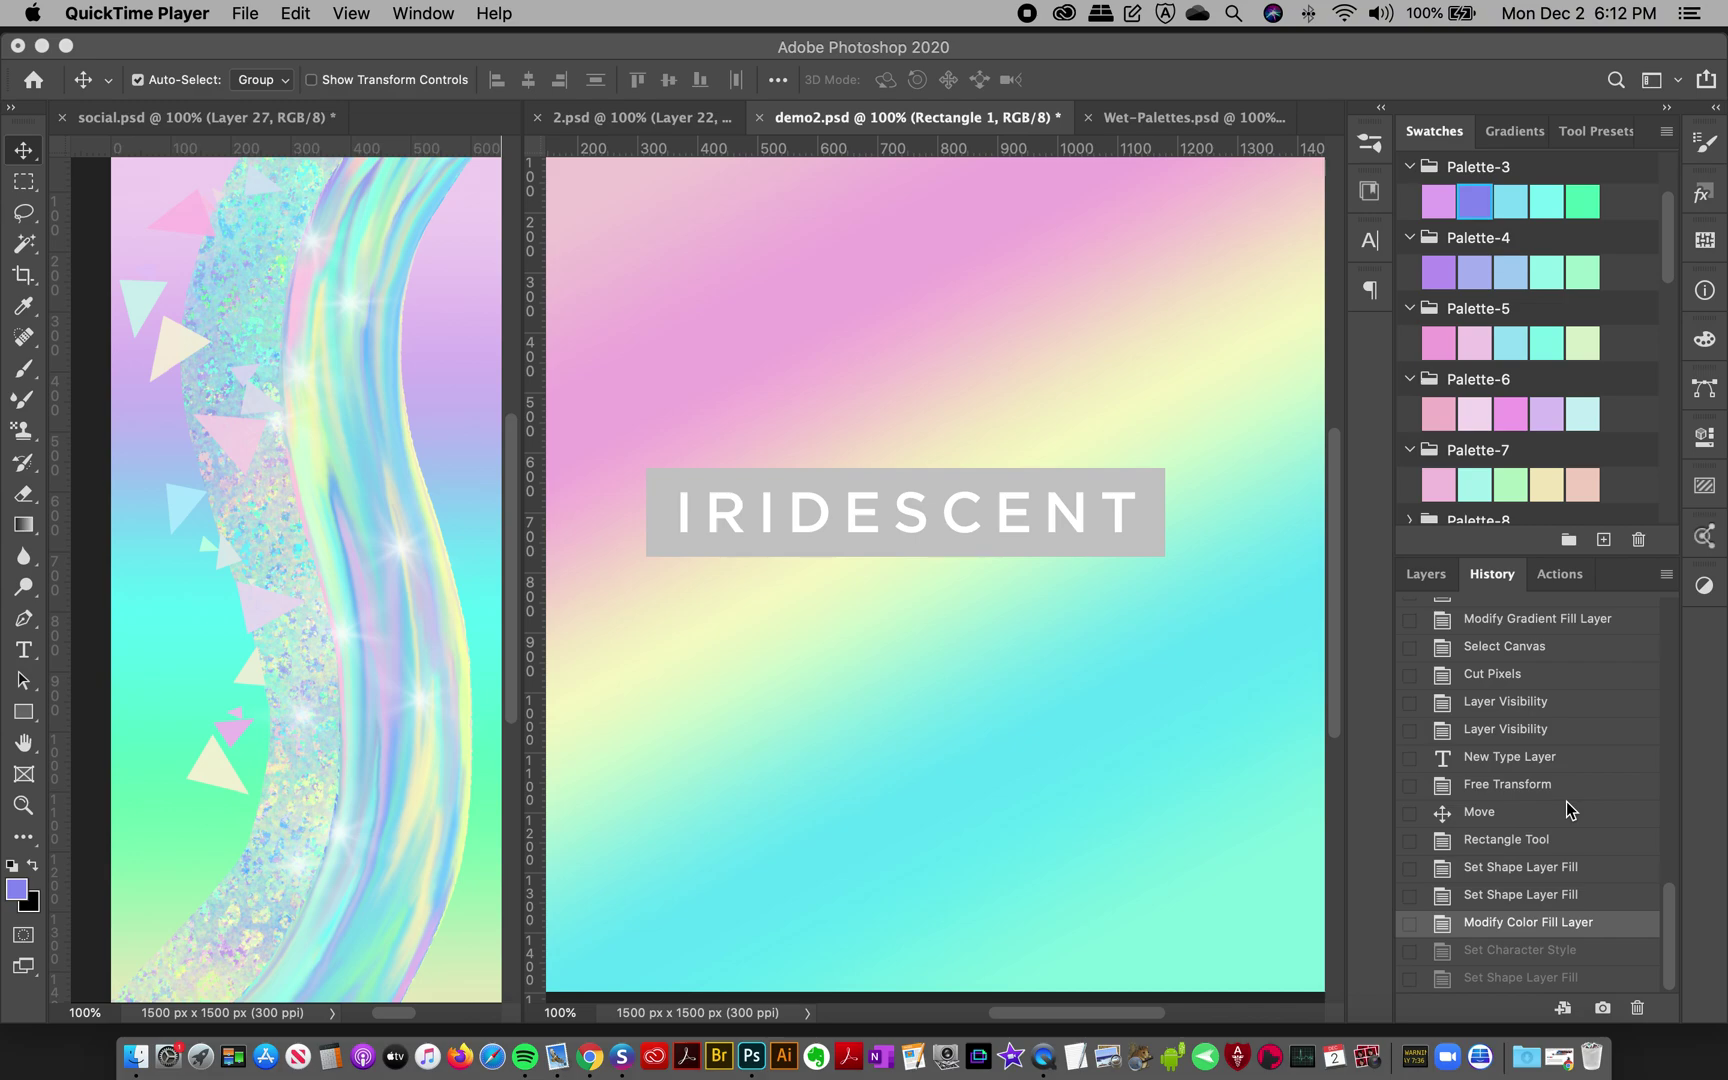
- Bring Photoshop forward and scroll through the palettes in the Swatches panel
click(1473, 244)
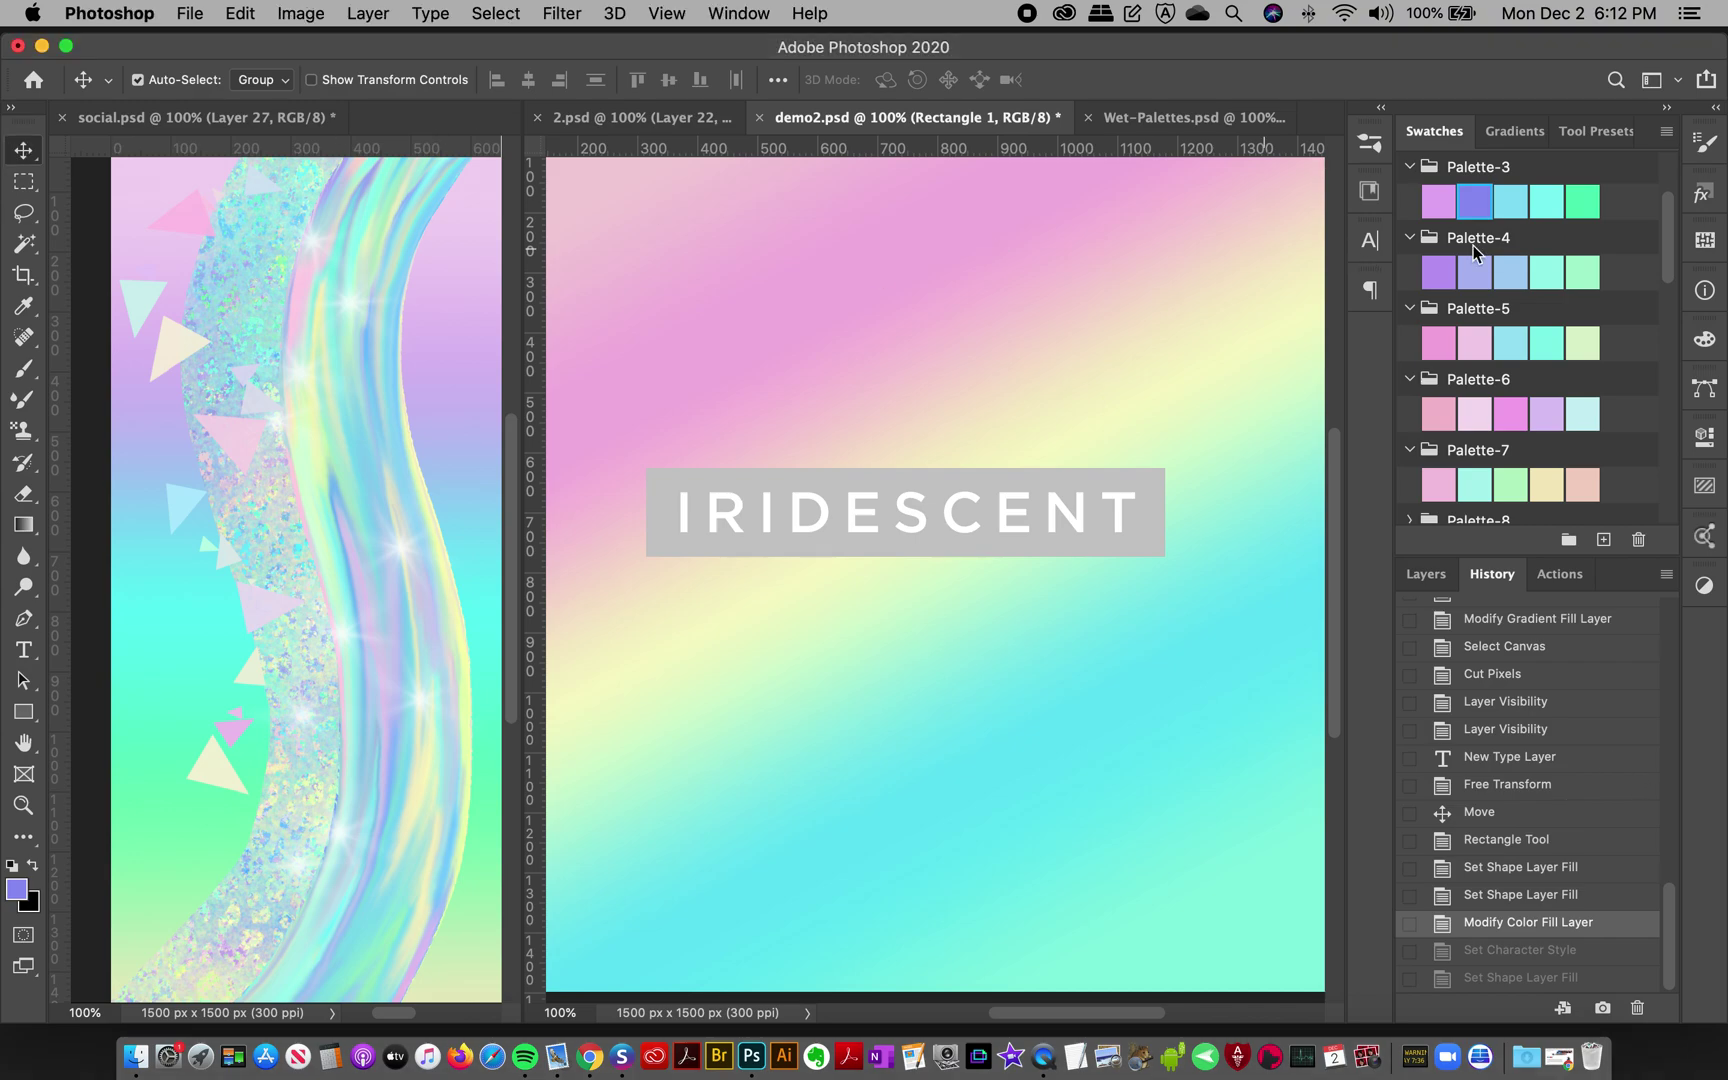
scroll(1473, 244, up, 5)
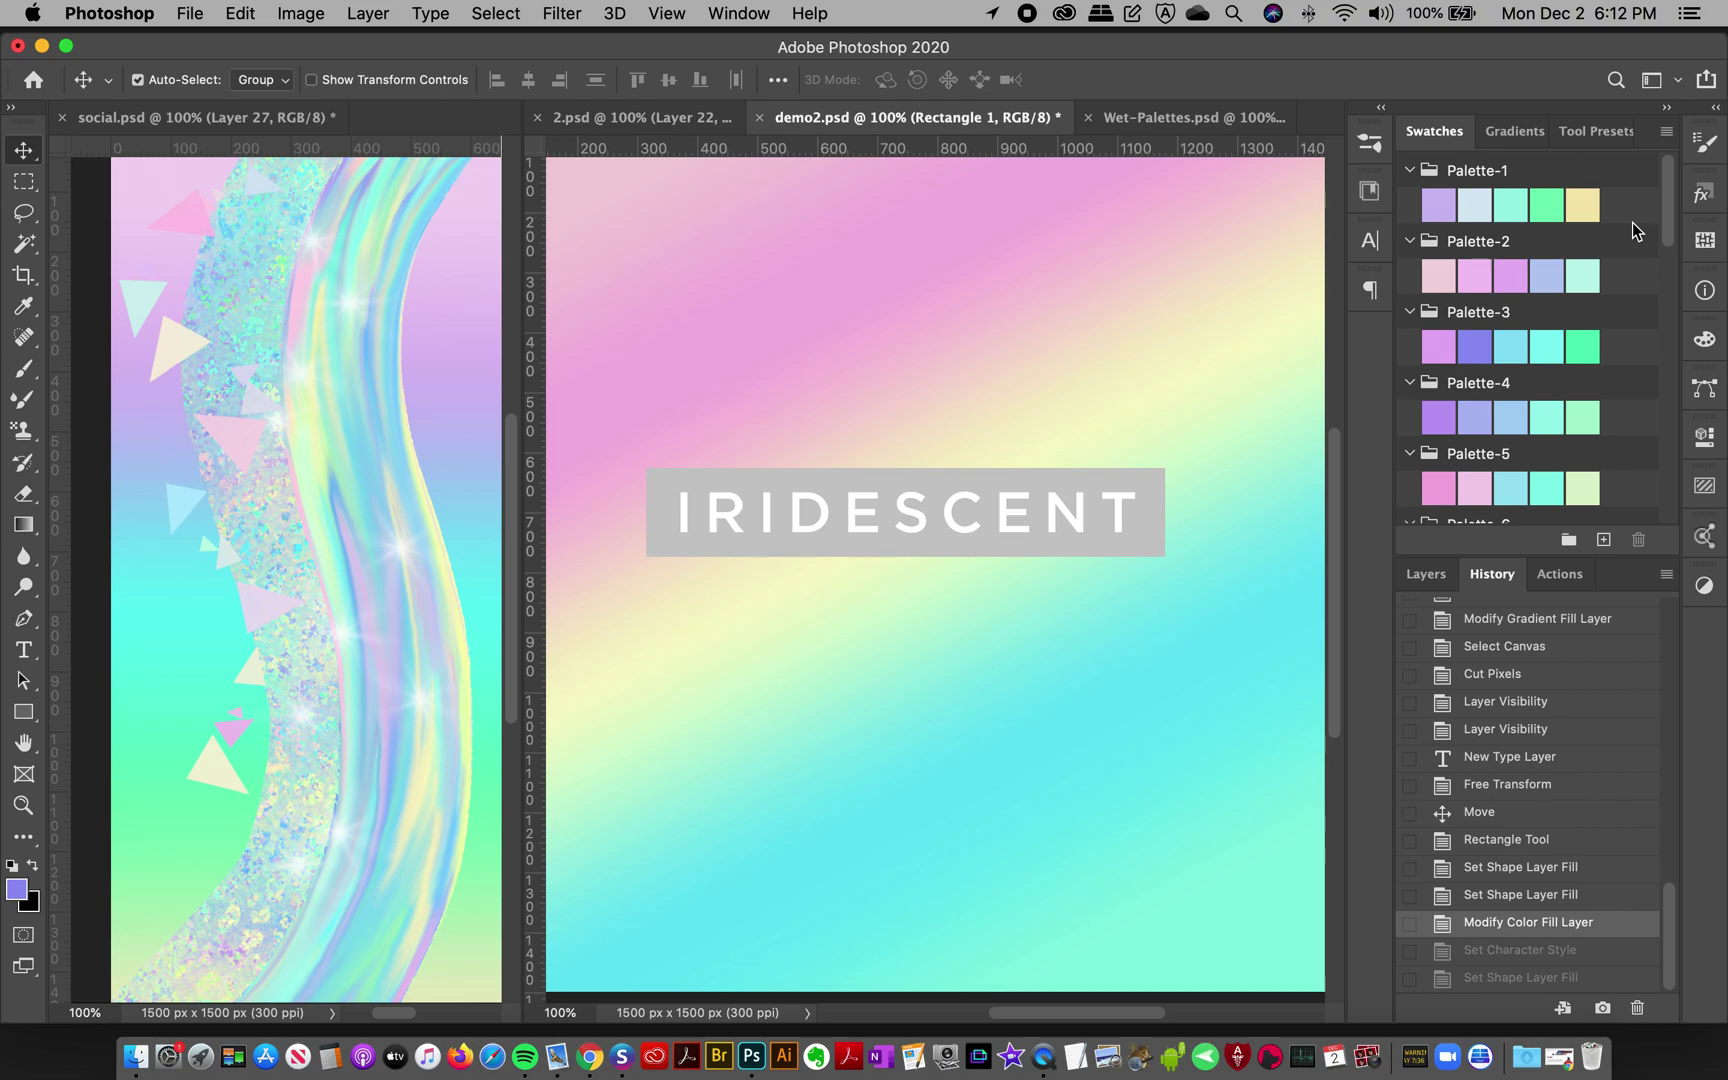
scroll(1560, 270, down, 6)
scroll(1560, 270, up, 5)
scroll(1625, 315, down, 3)
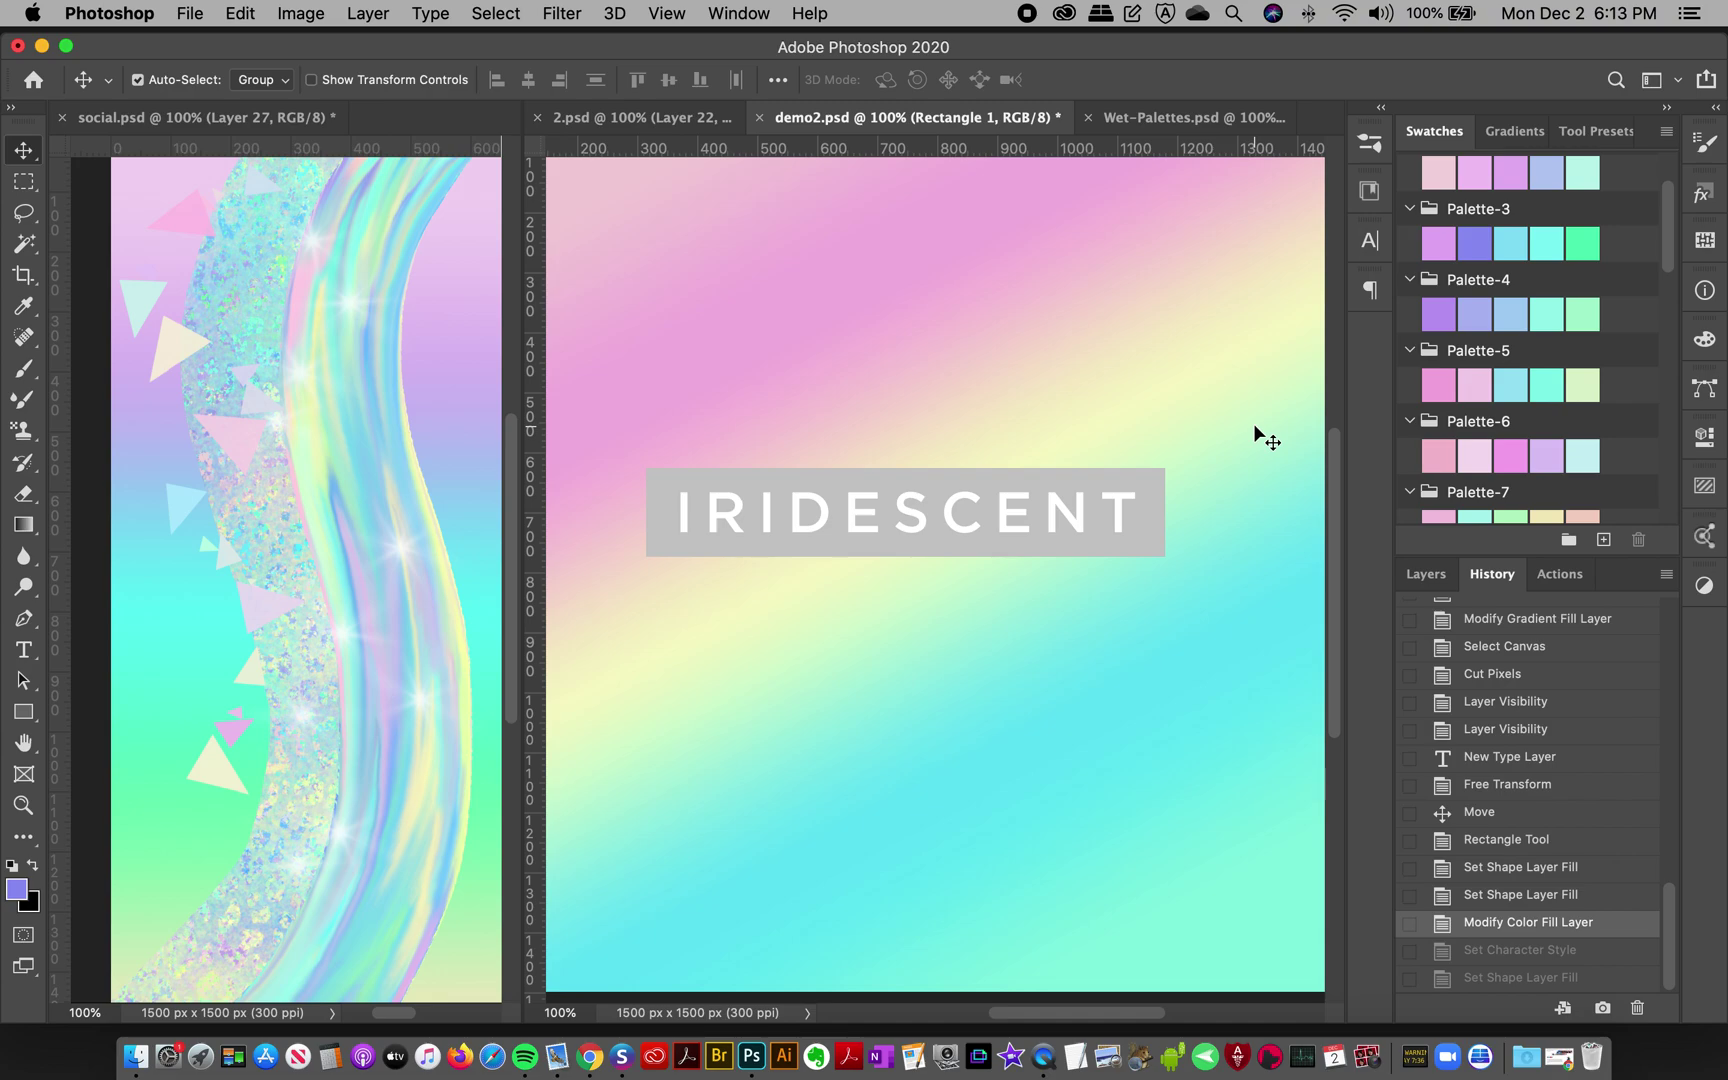
- Glance at the gradient presets, then fill Rectangle 1 with Palette-5's light aqua swatch
click(1514, 131)
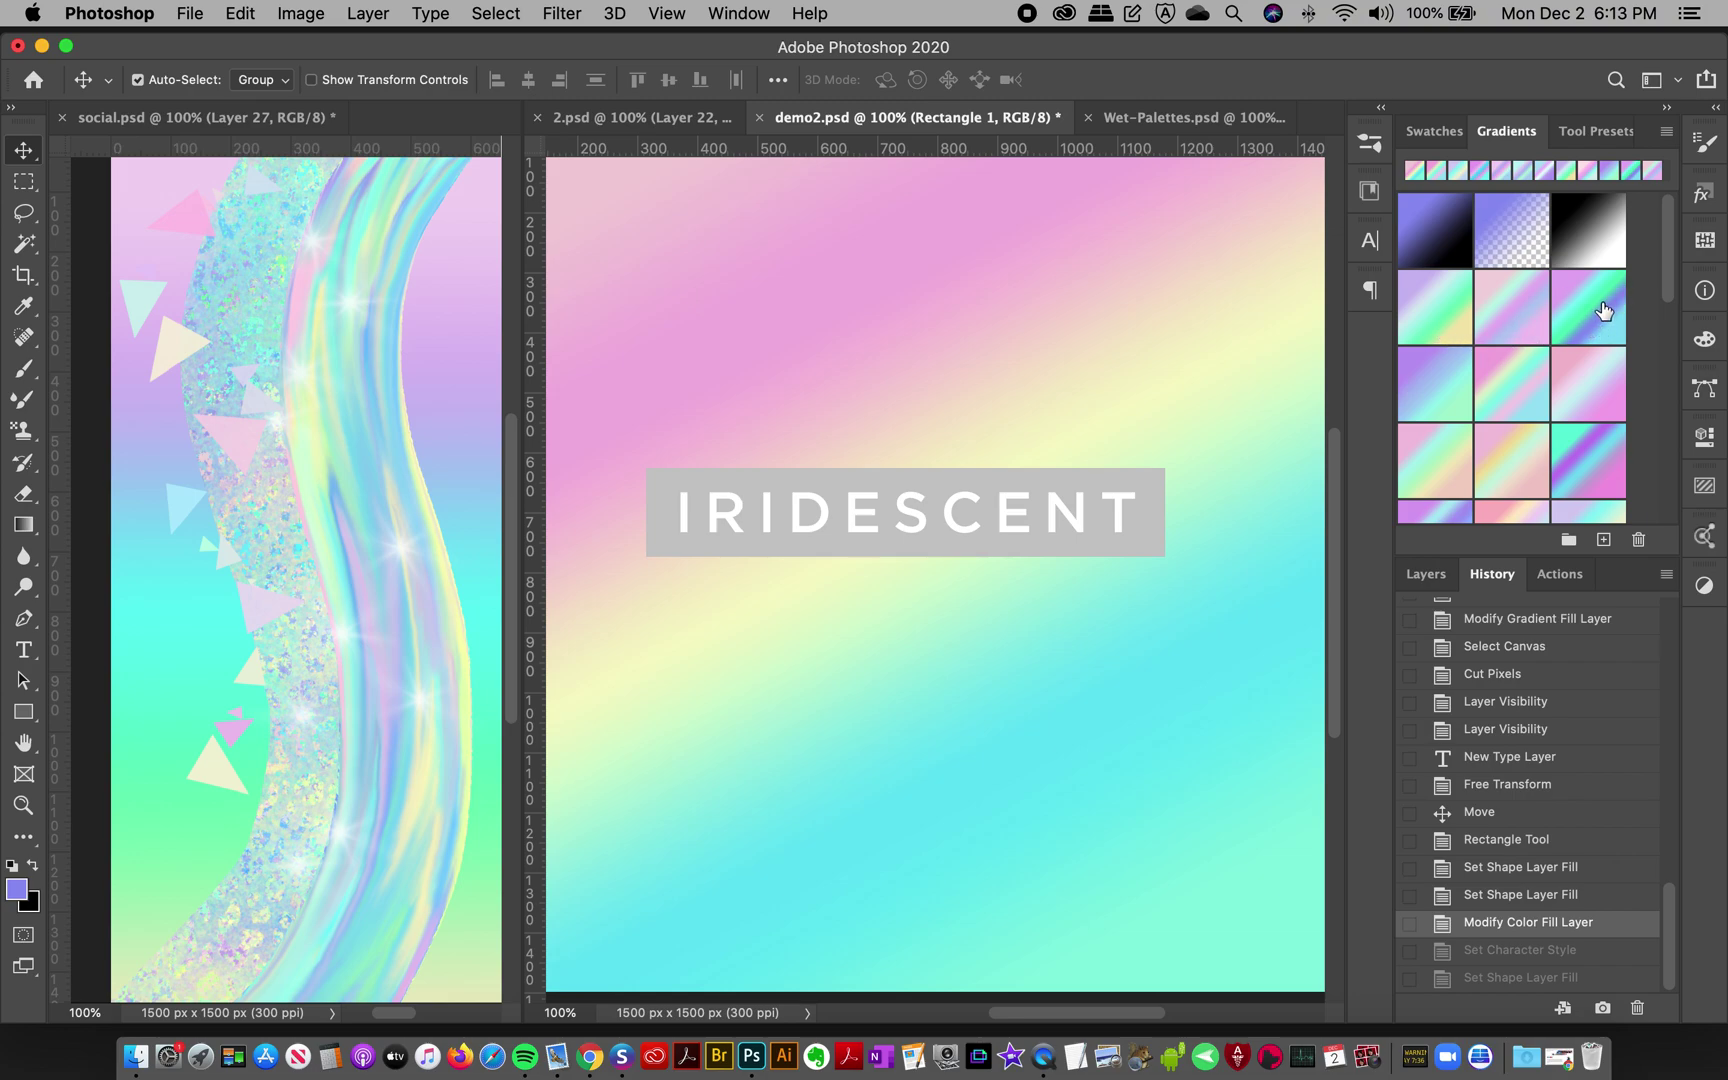
click(1436, 132)
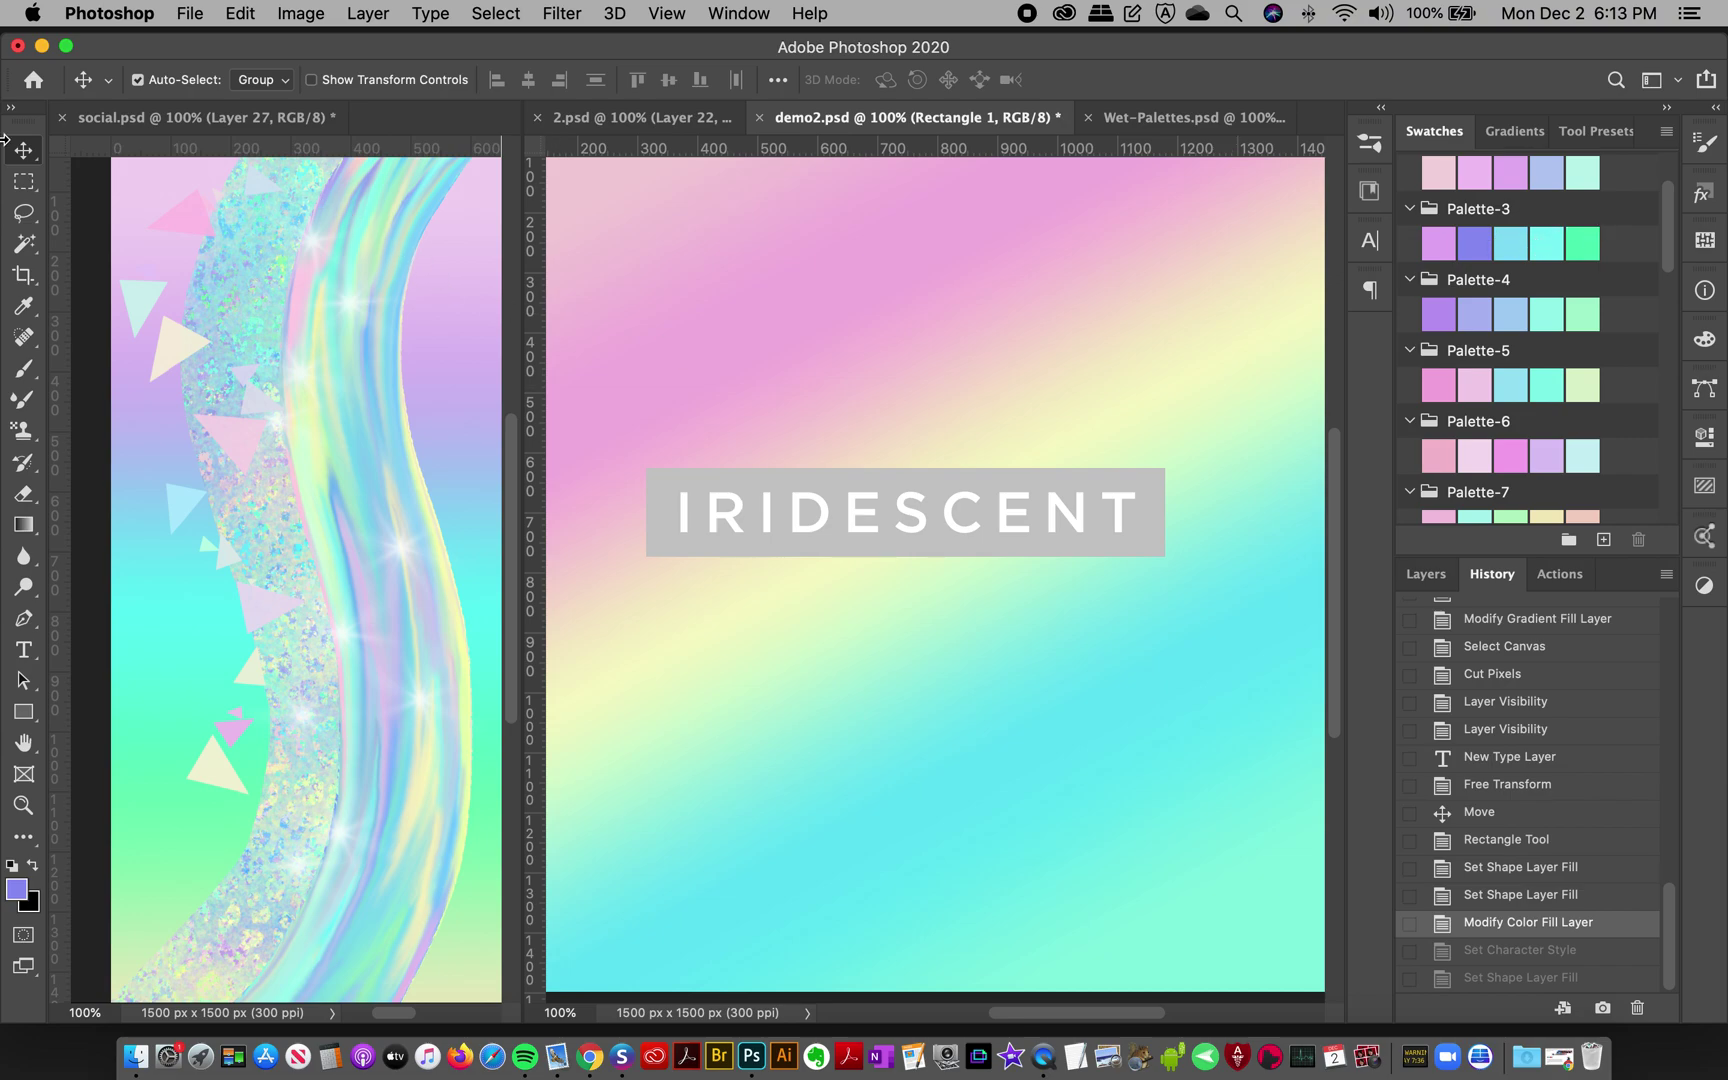
click(1426, 574)
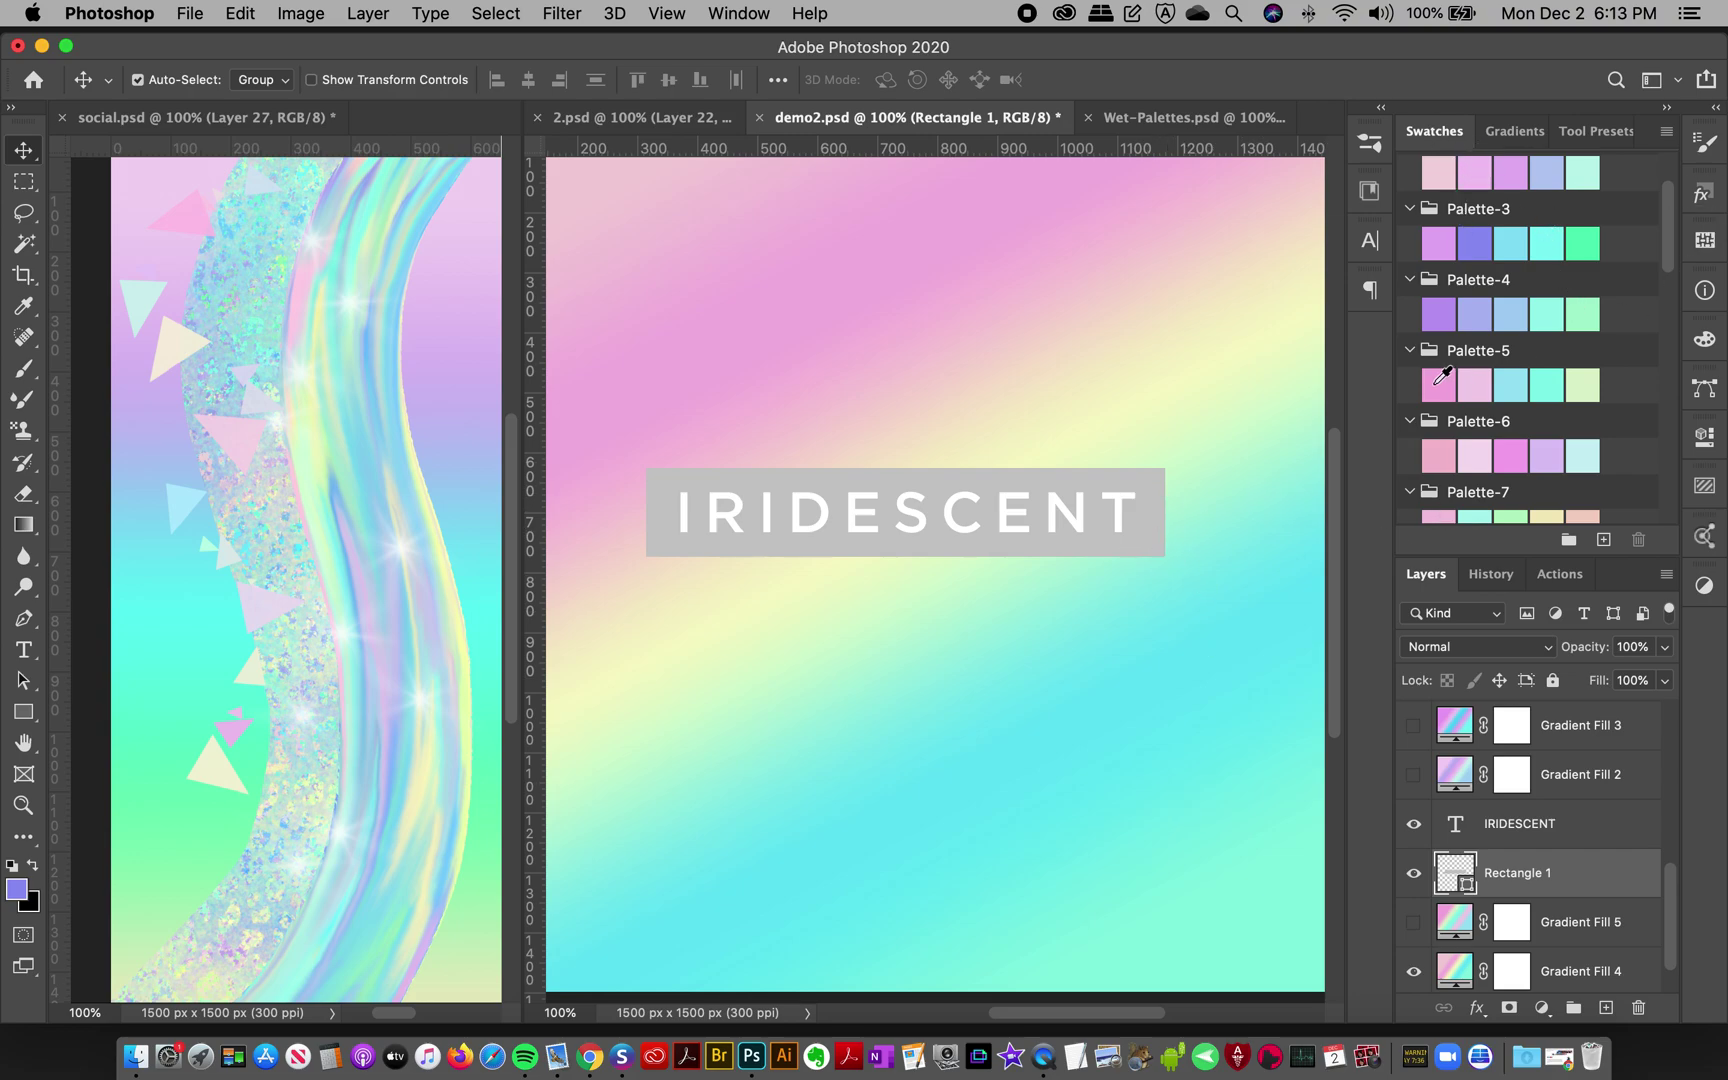
click(1510, 385)
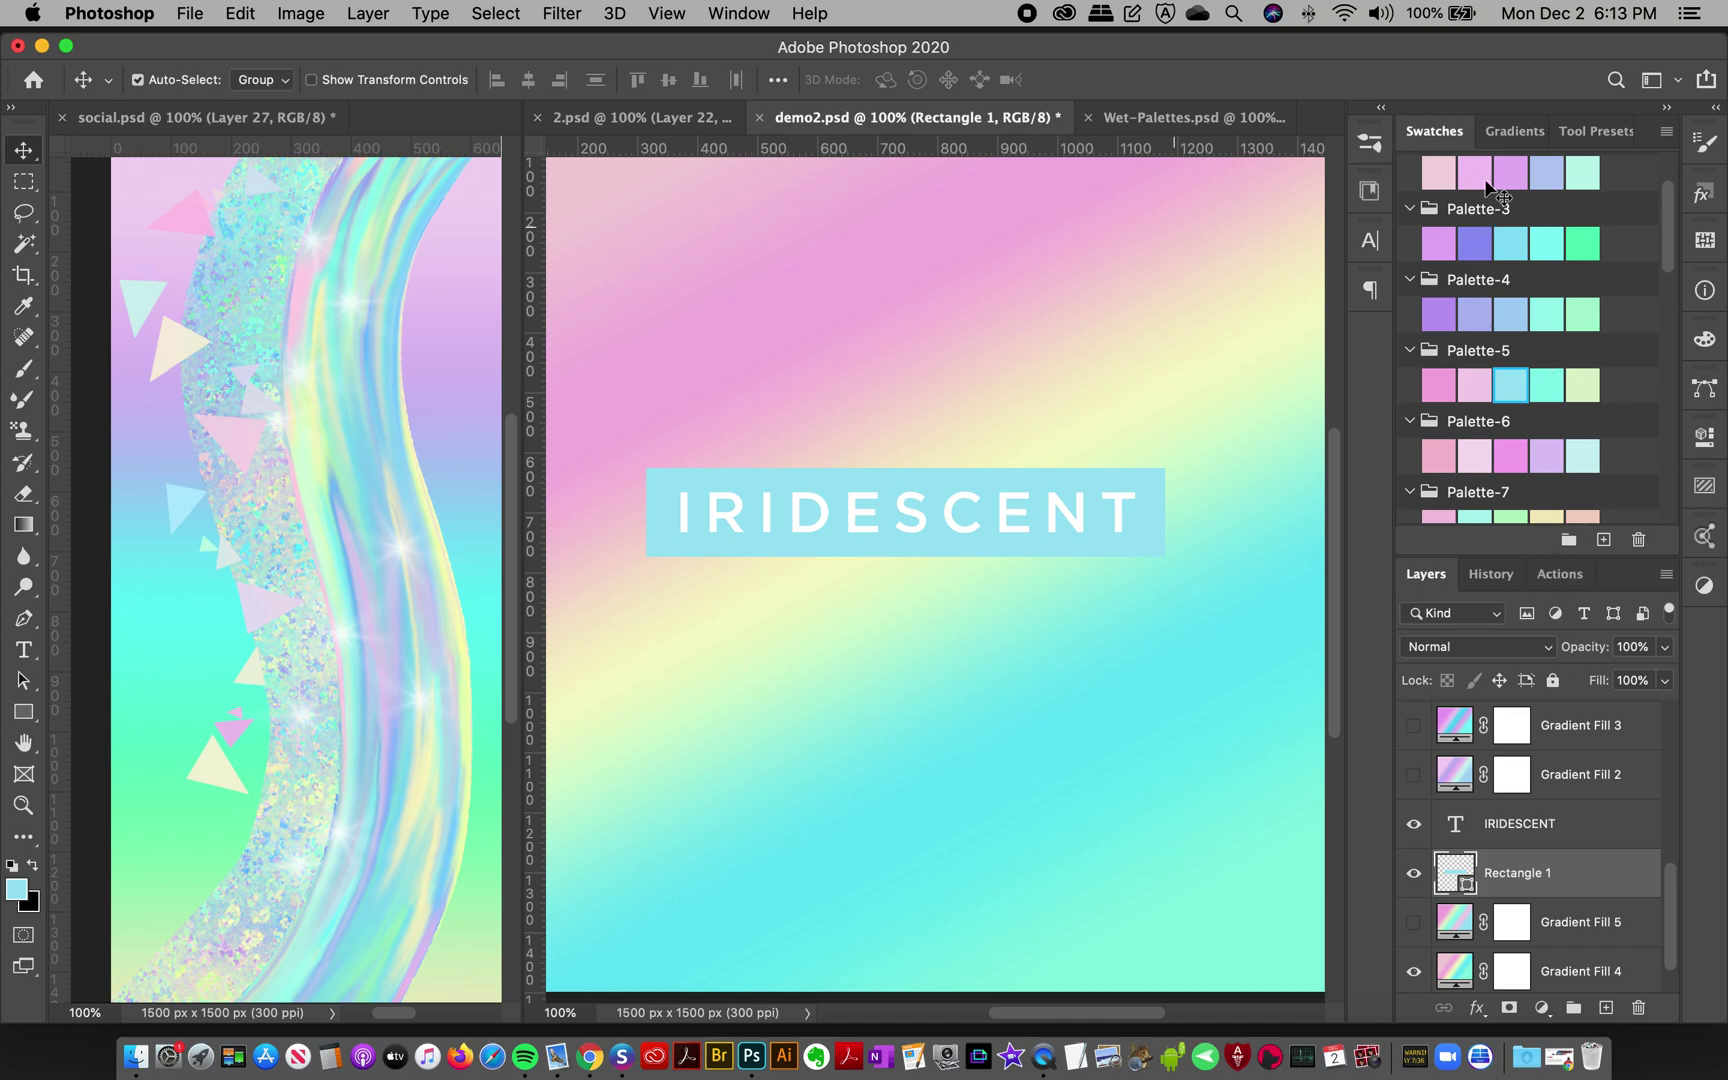
click(741, 13)
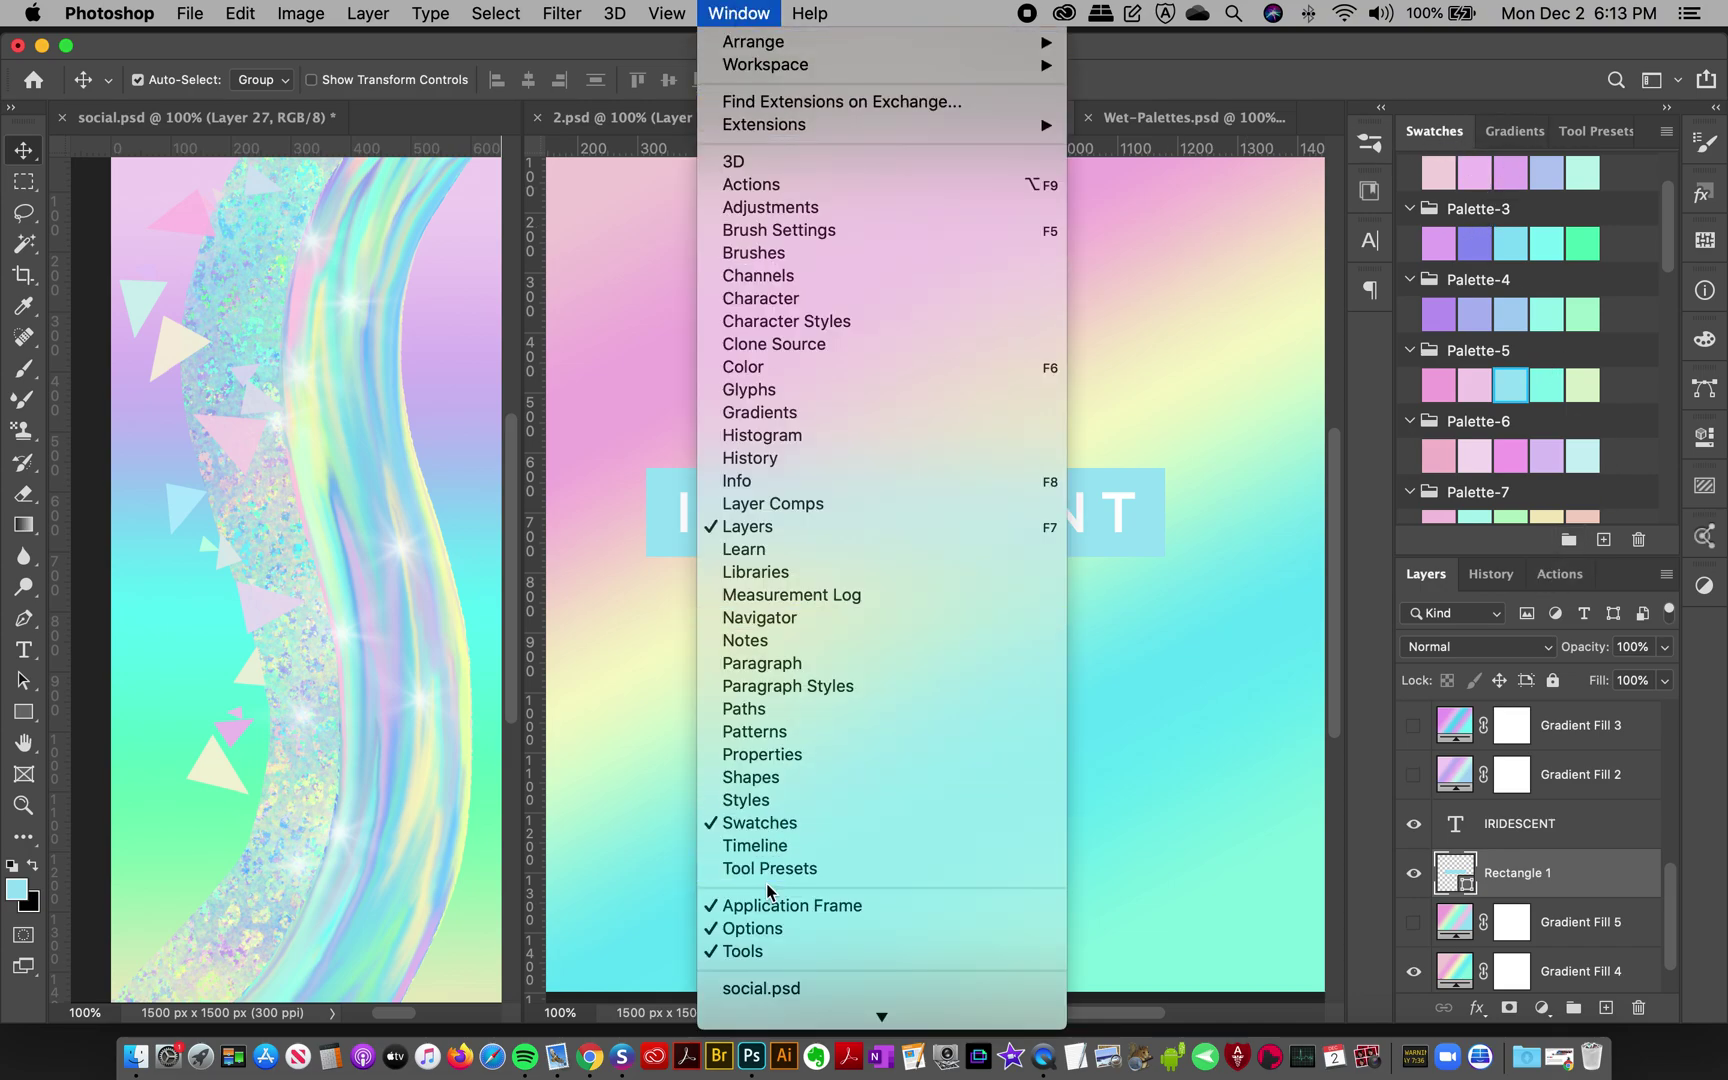
click(1213, 58)
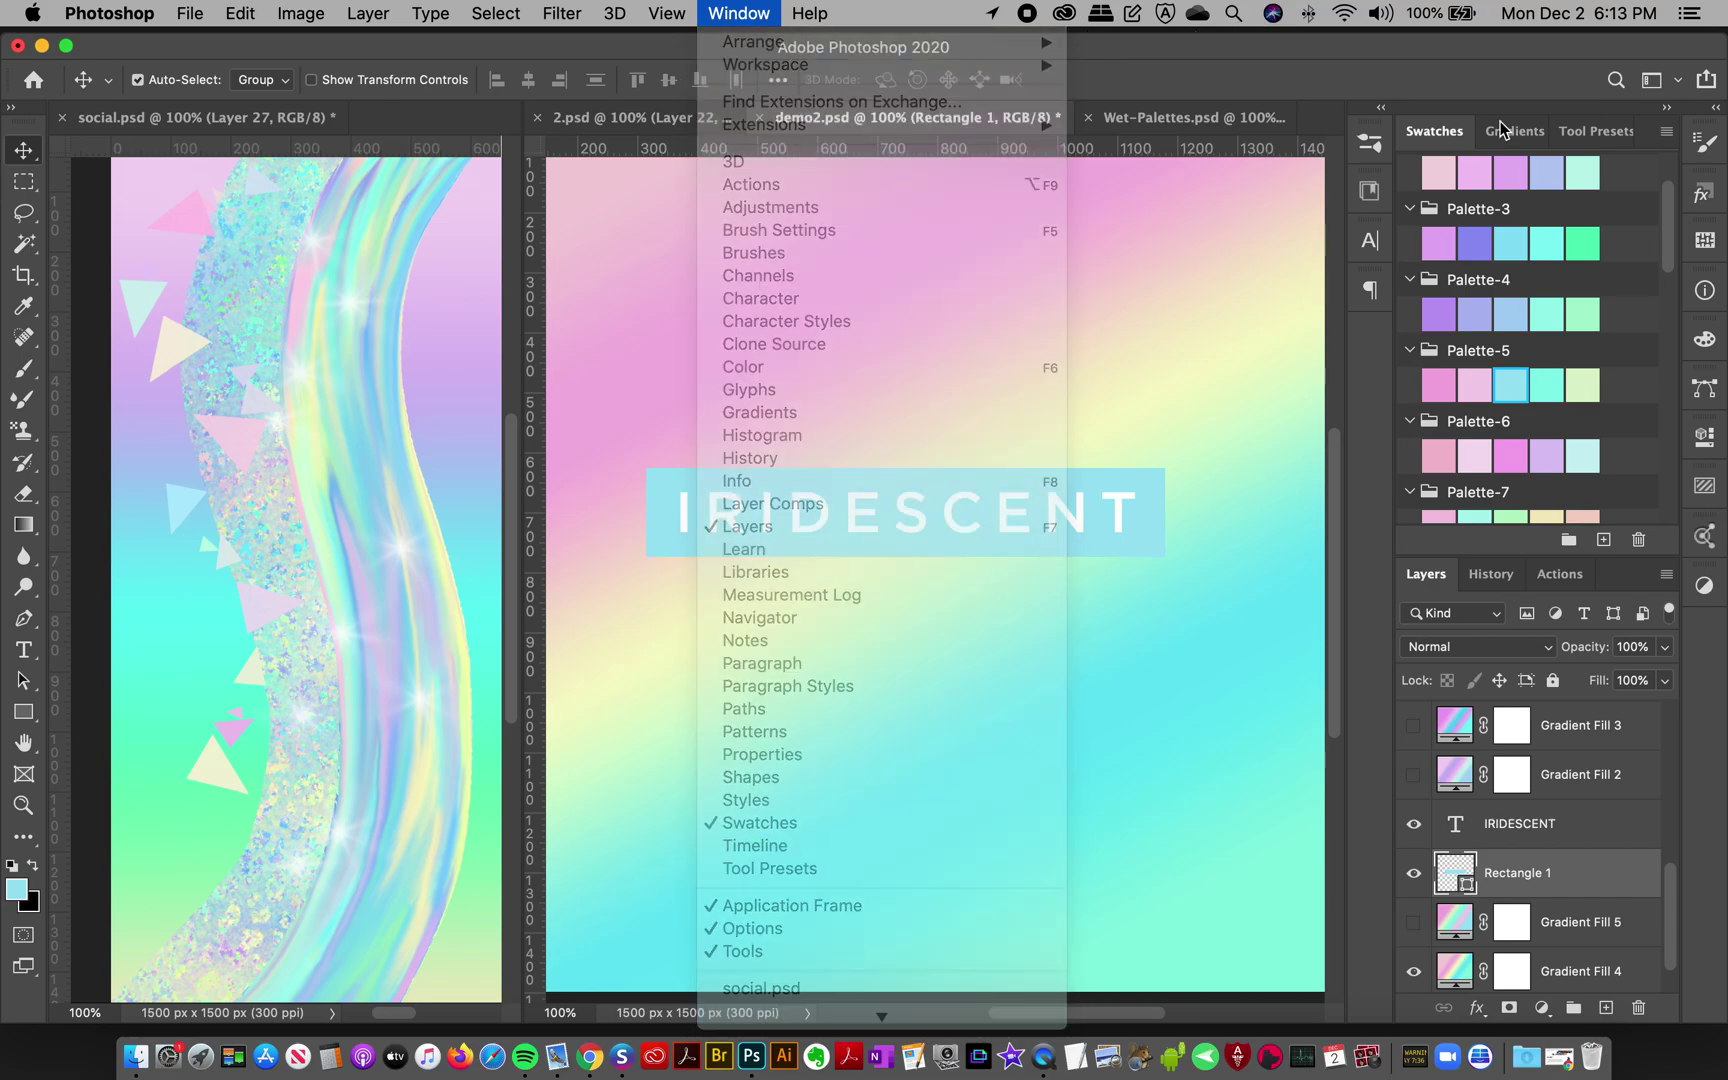
click(136, 1056)
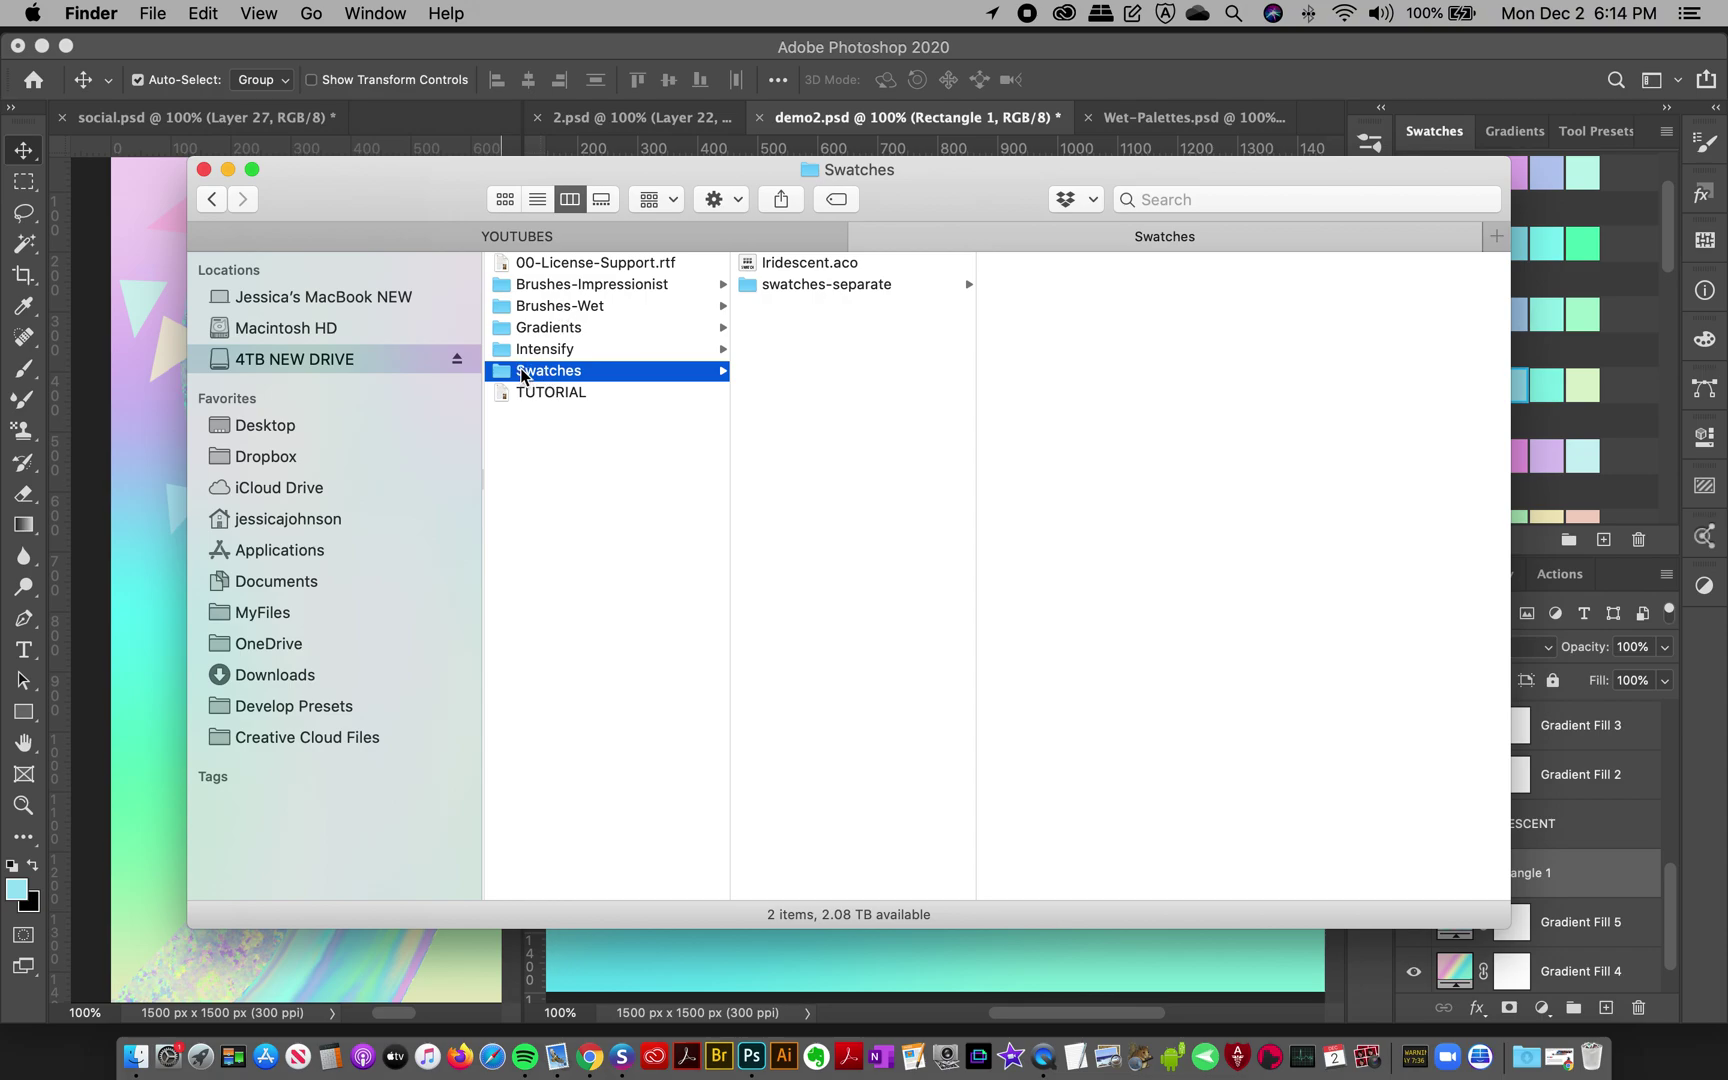
- Select Iridescent.aco in the Swatches folder and open it into Photoshop
click(780, 263)
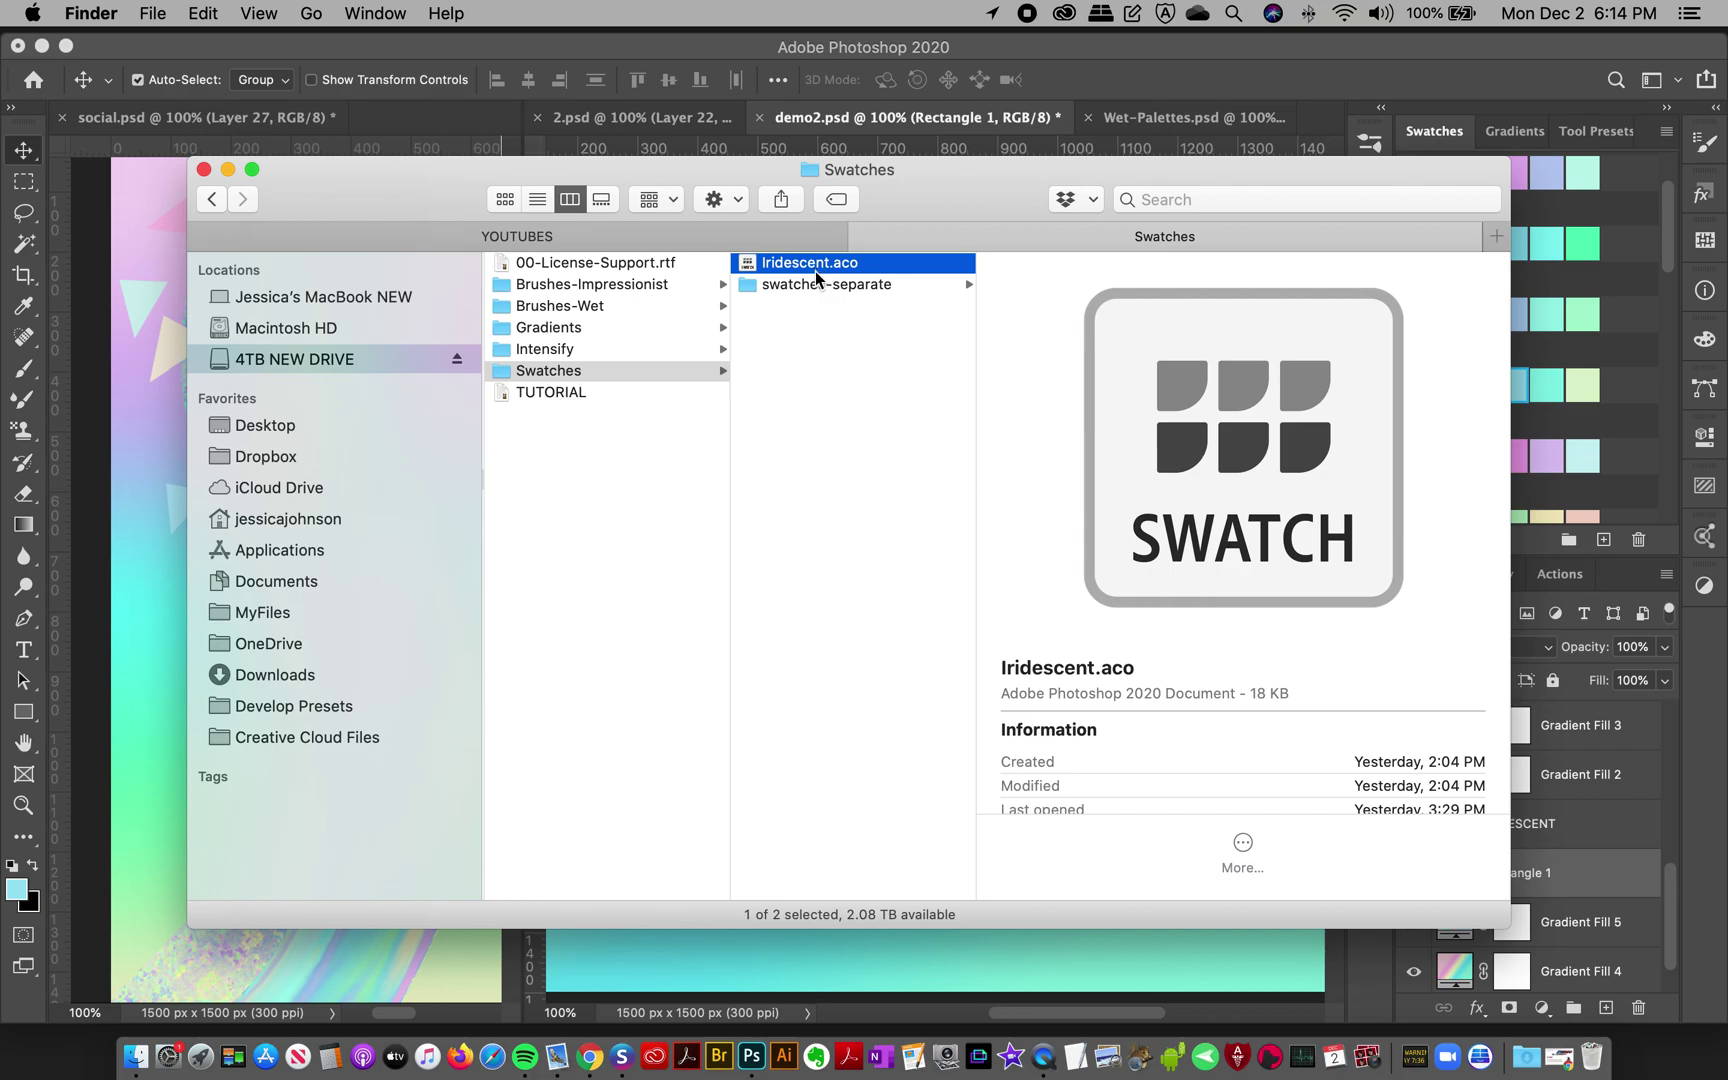
double_click(815, 268)
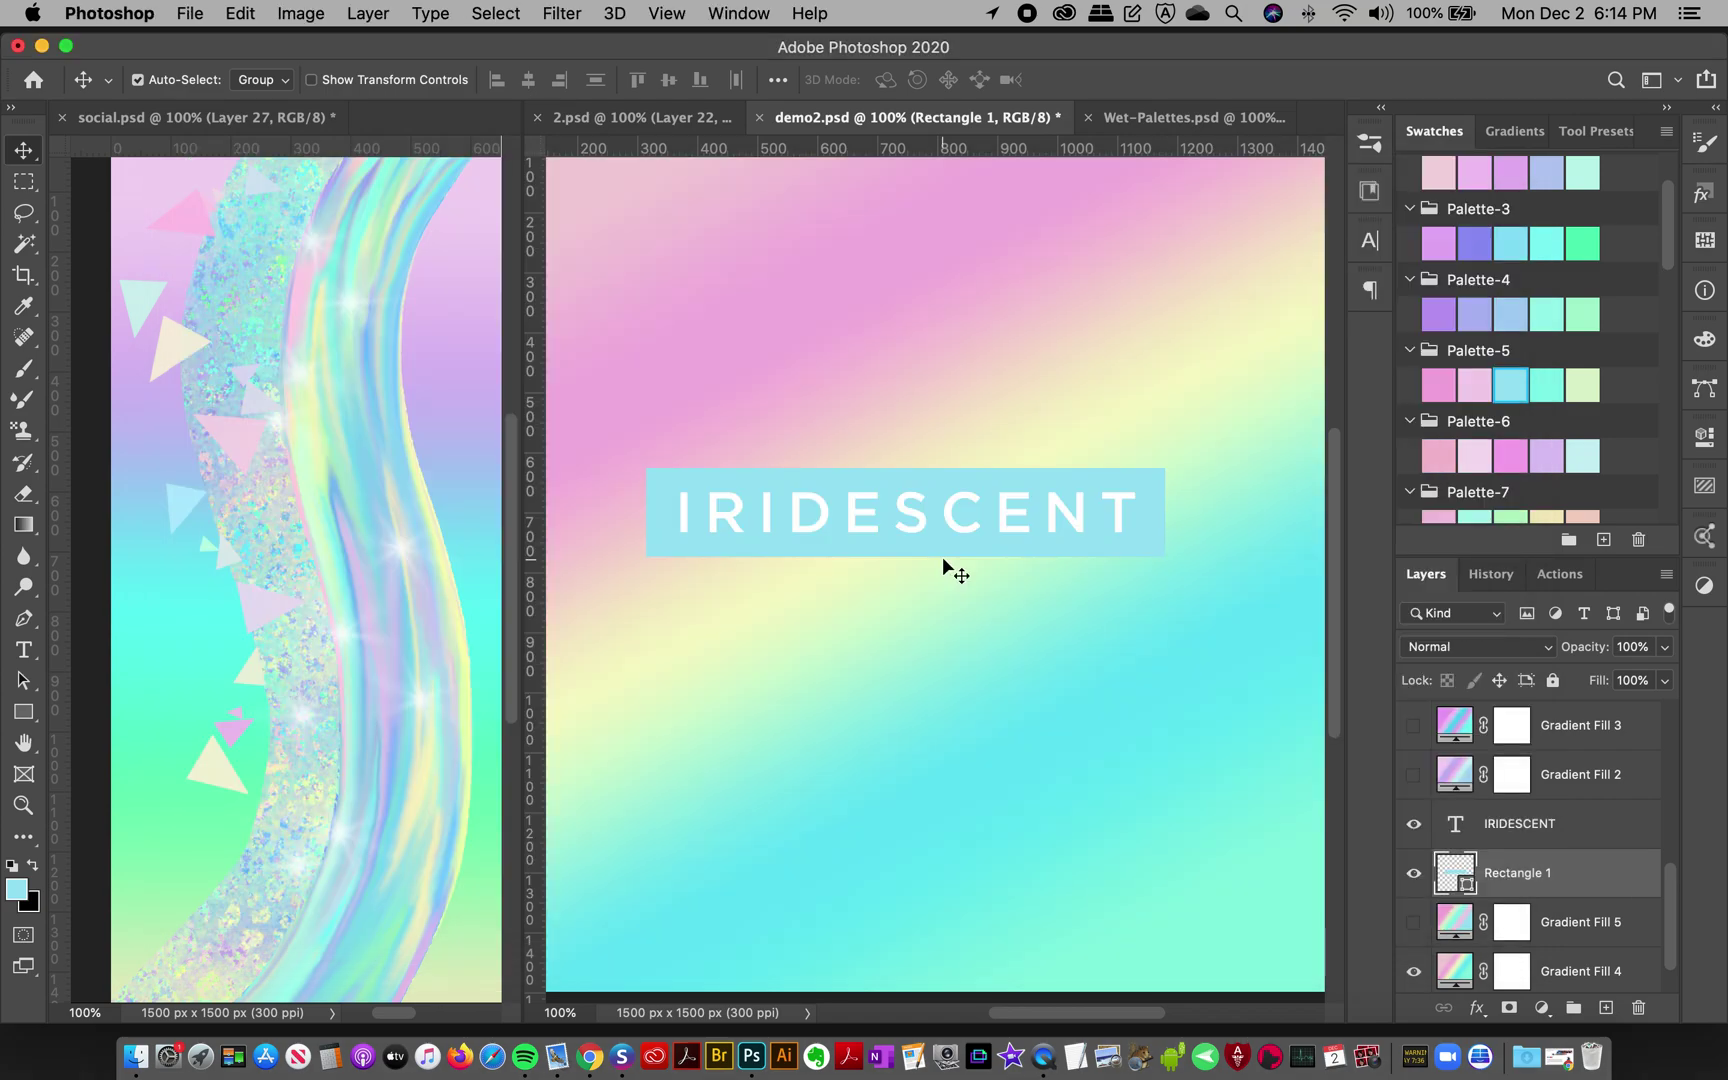
- Locate the newly loaded Iridescent group in the Swatches panel and expand it
scroll(1560, 440, down, 10)
scroll(1563, 452, up, 1)
scroll(1562, 455, up, 10)
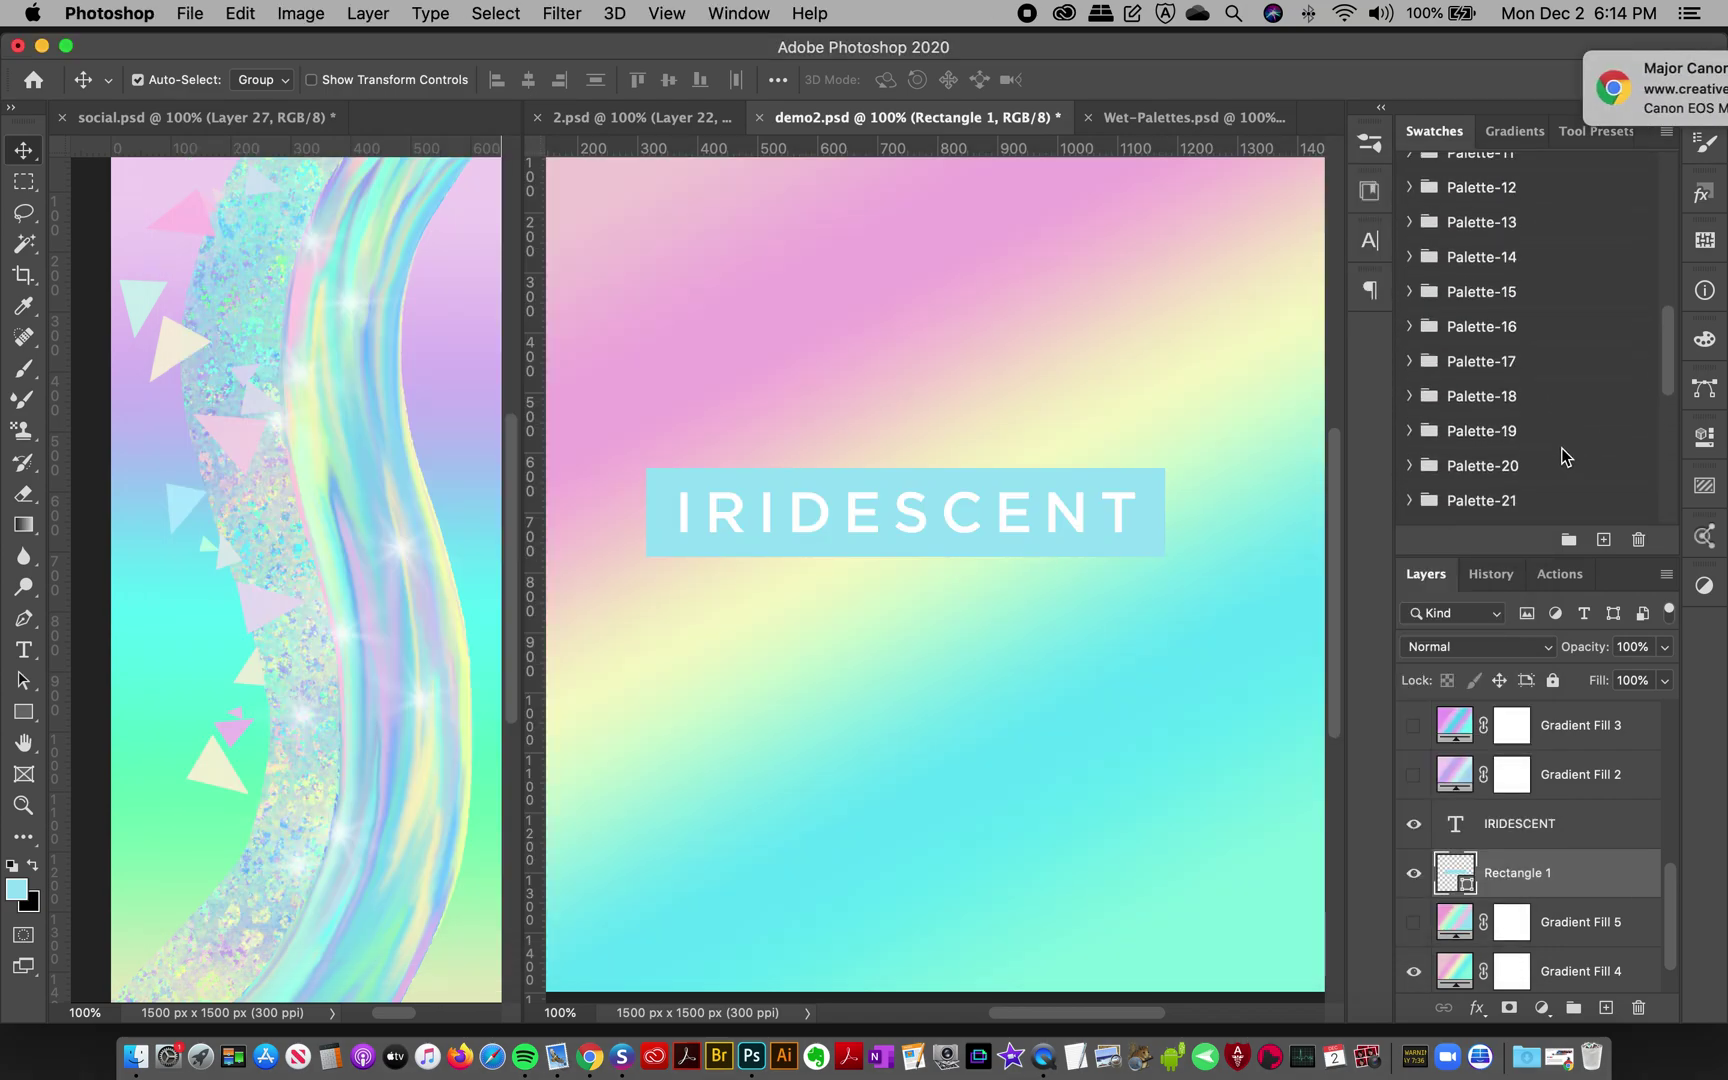
scroll(1602, 383, down, 10)
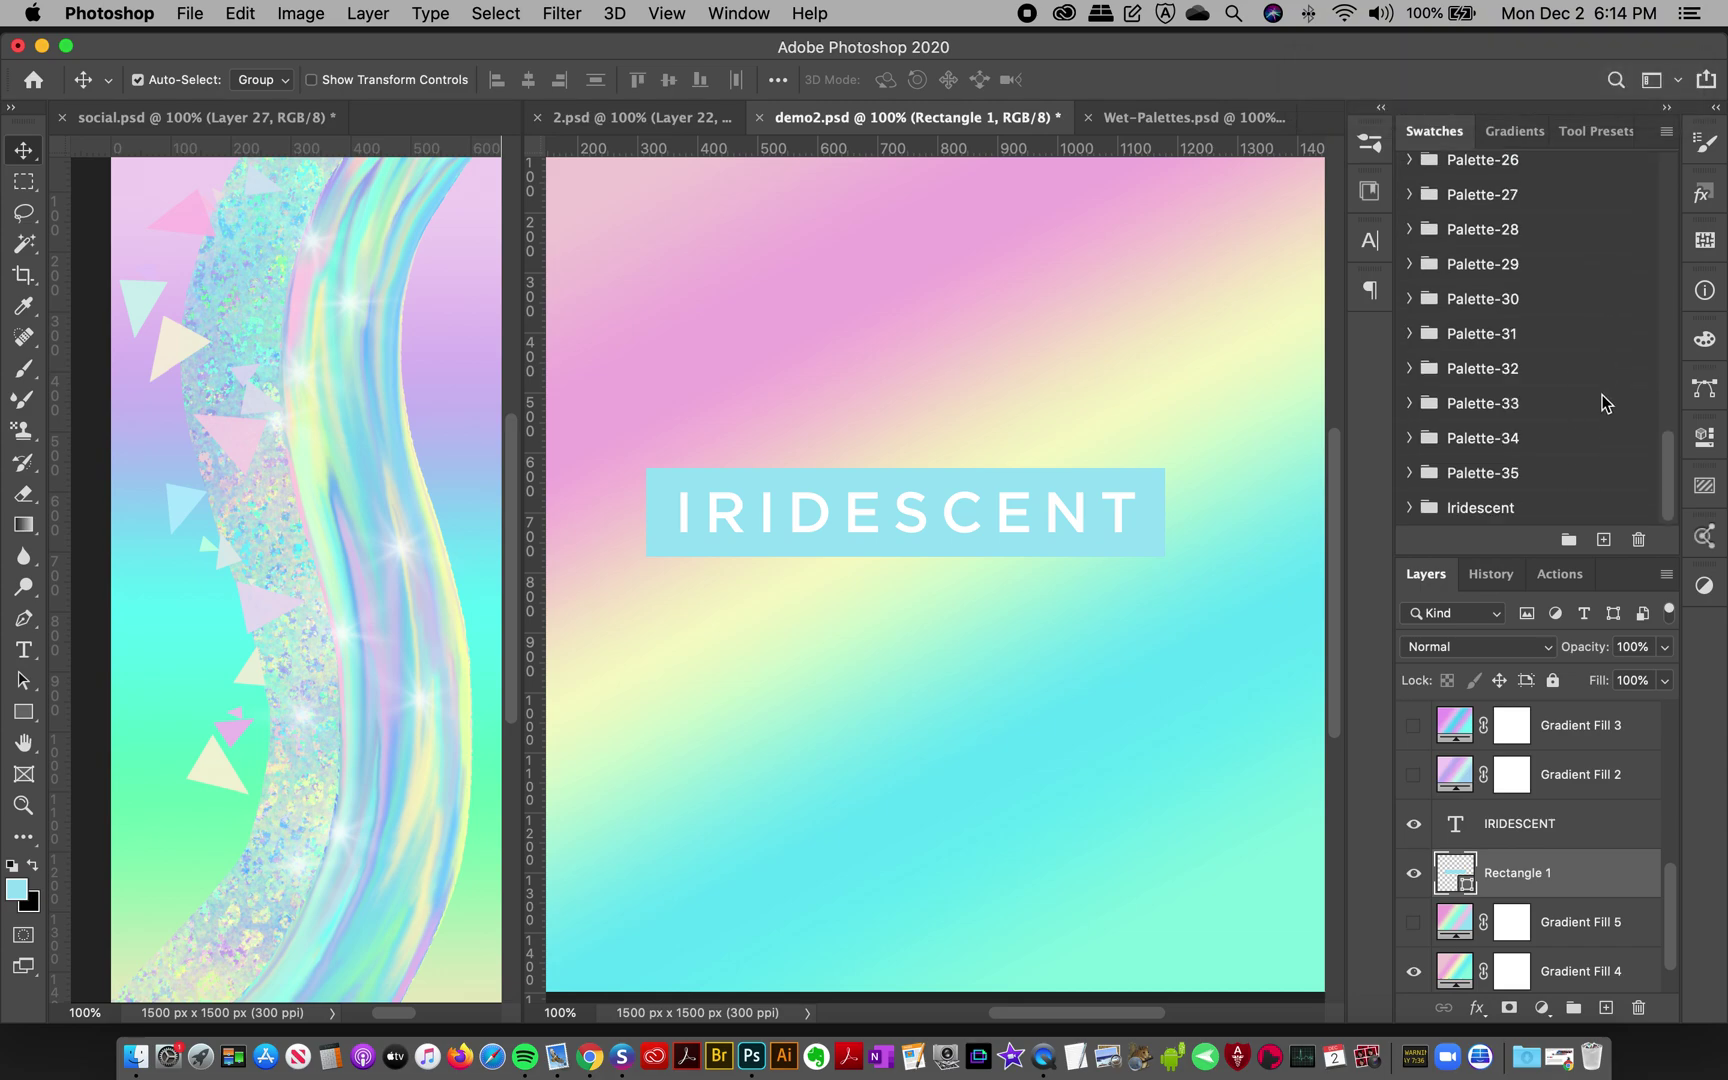
click(1470, 508)
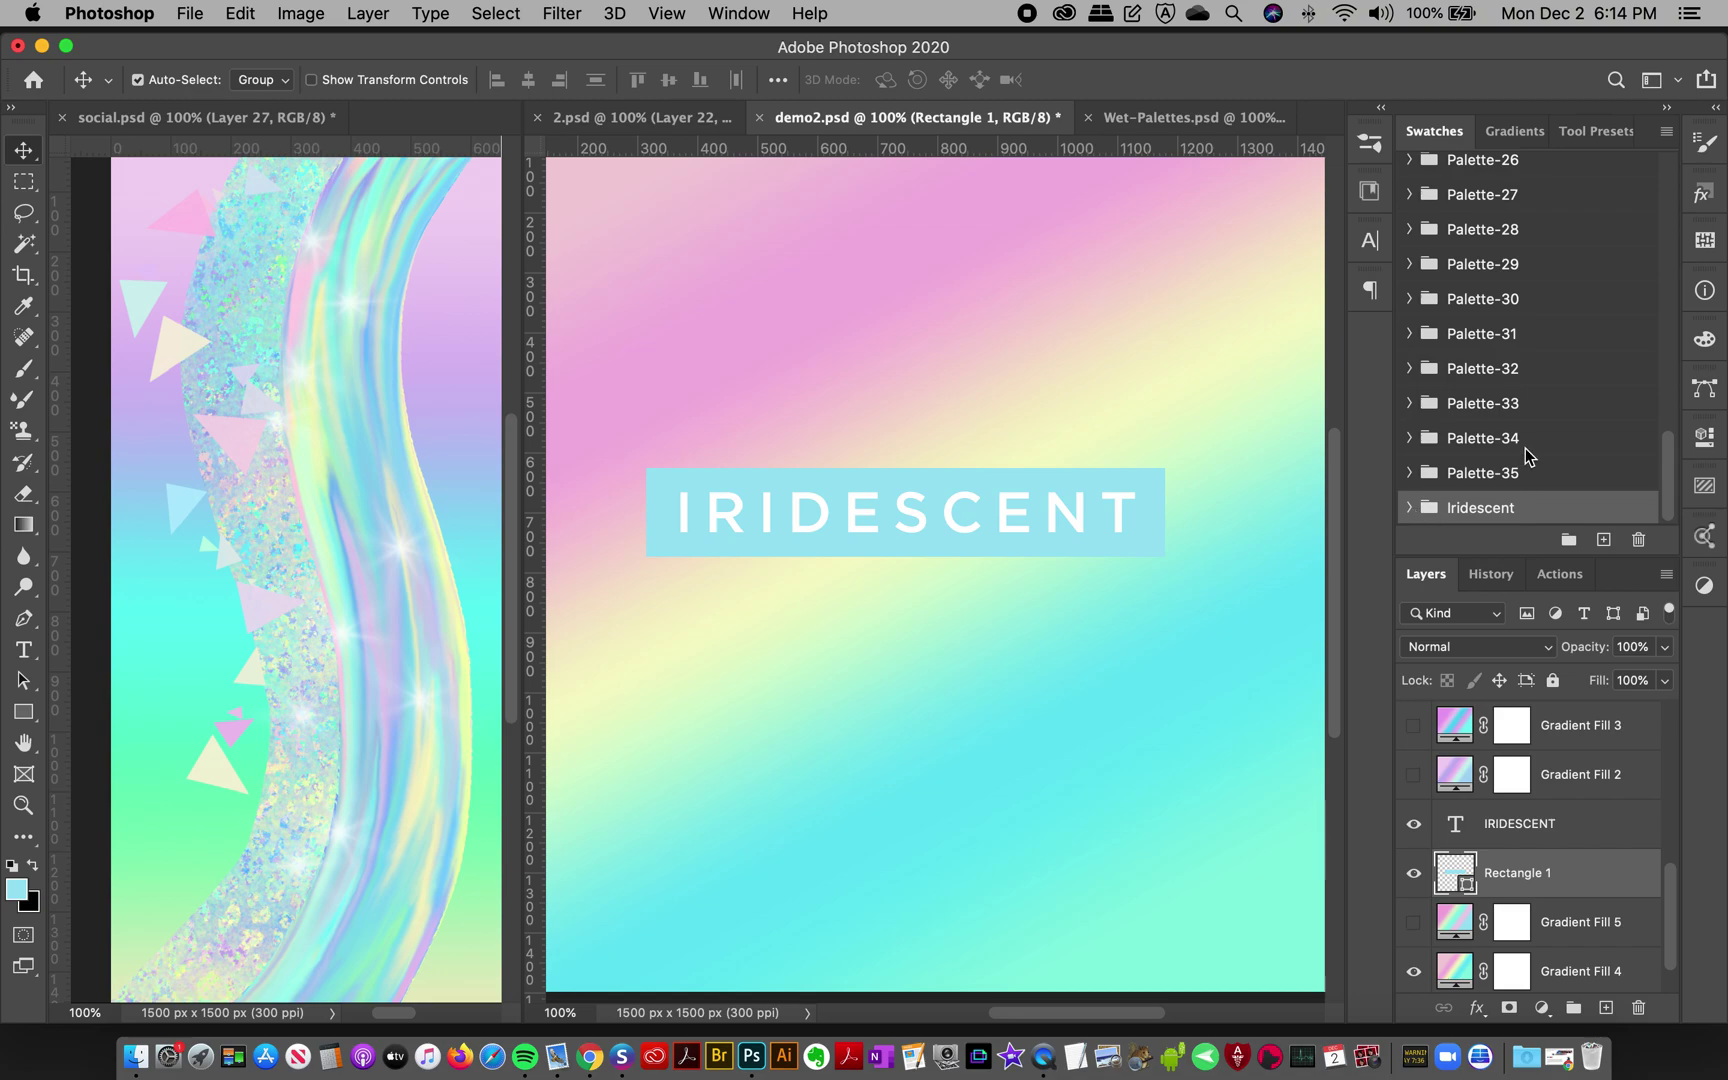
click(1410, 513)
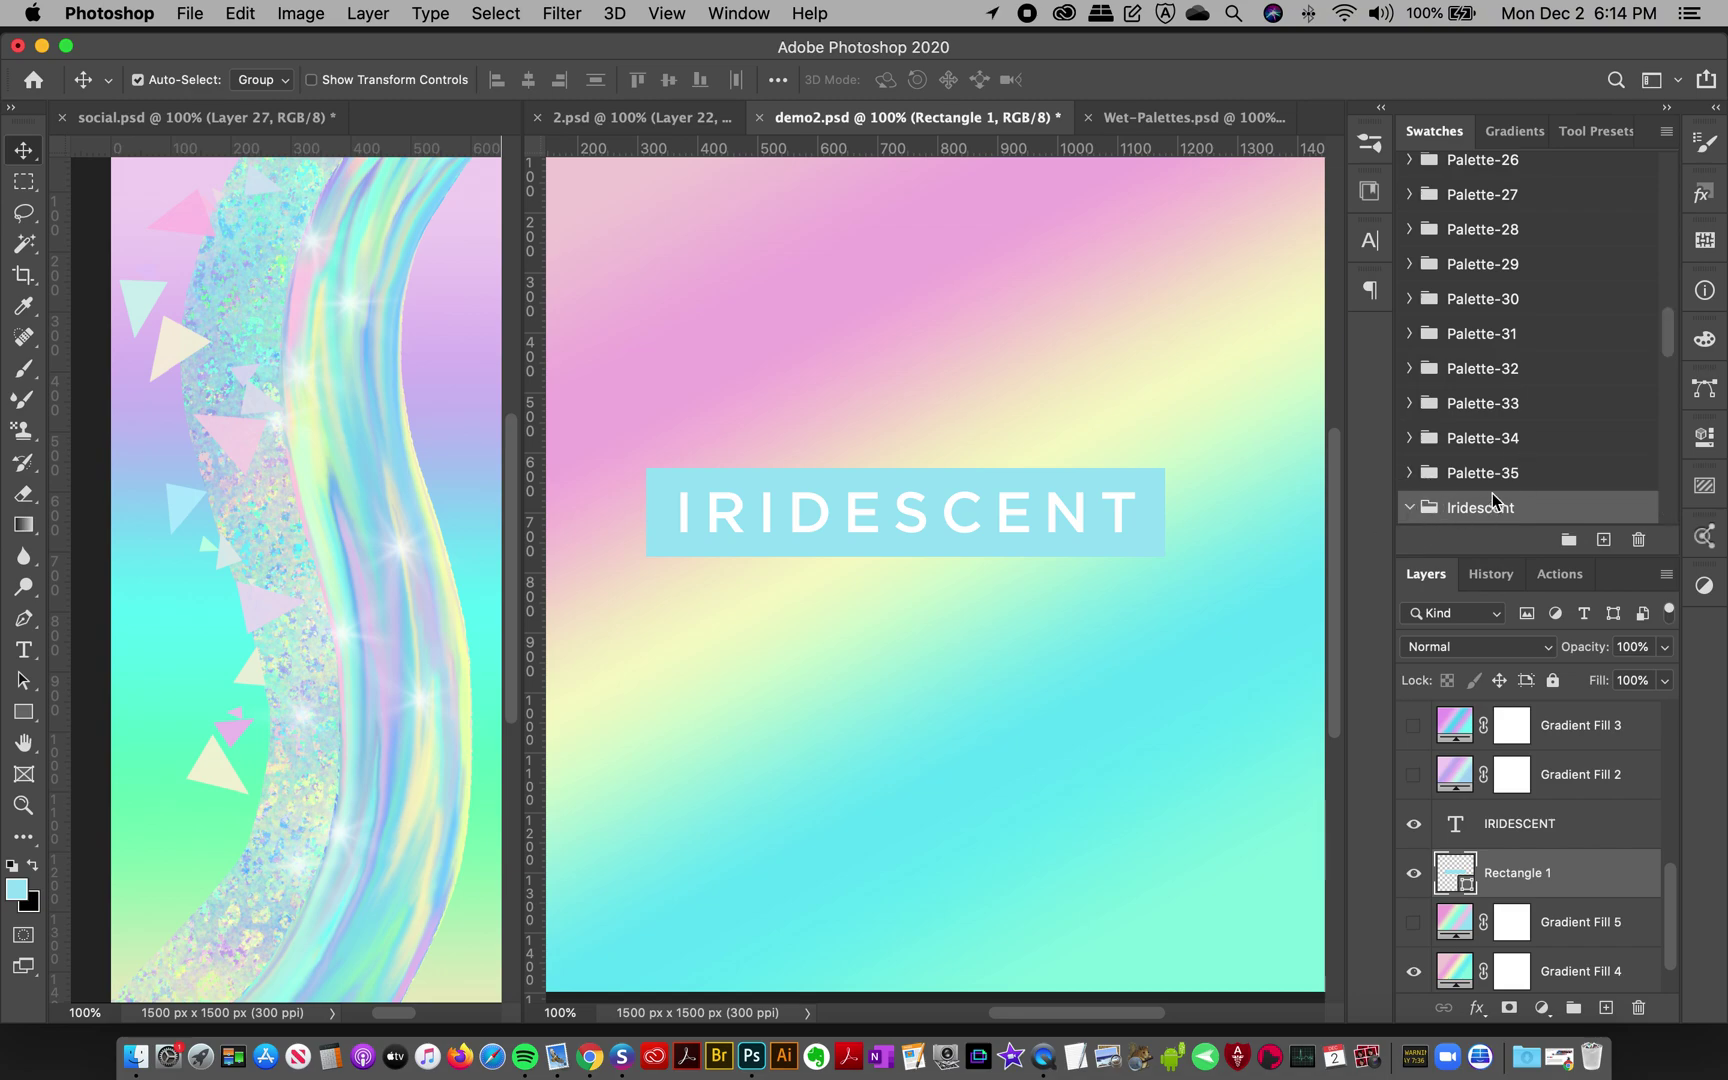
scroll(1500, 480, down, 4)
scroll(1530, 400, down, 15)
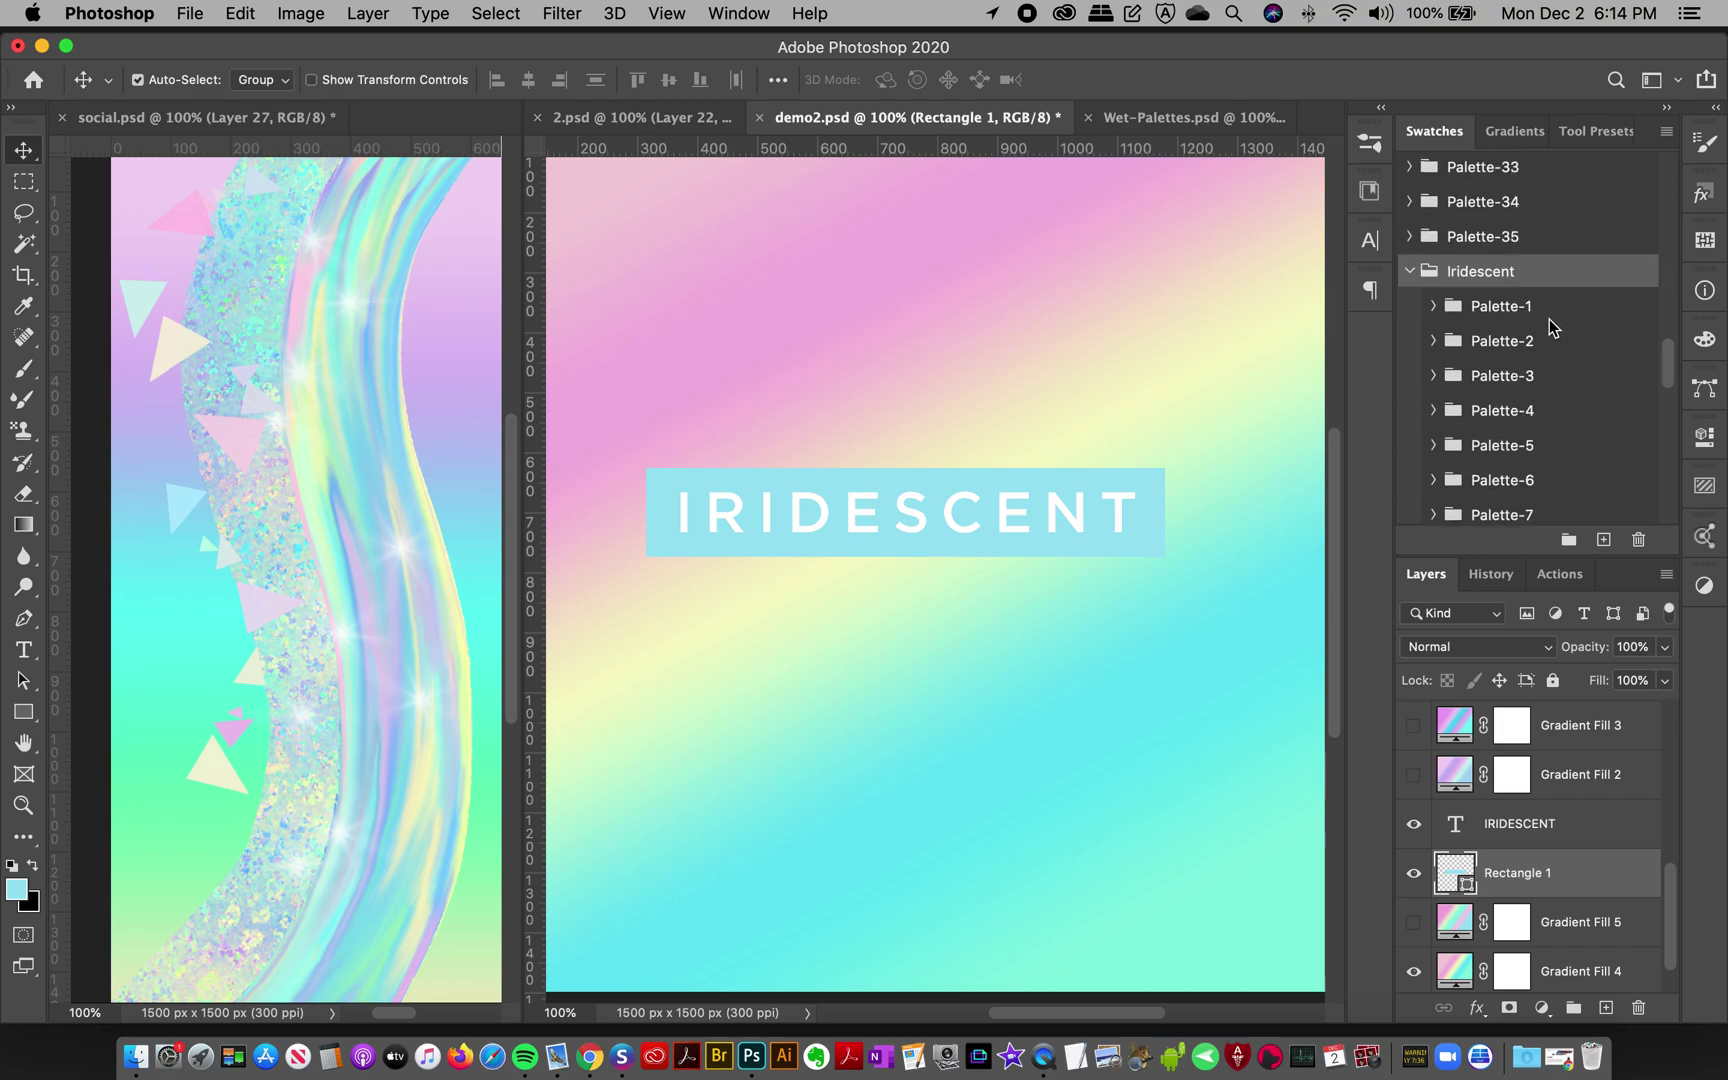
scroll(1551, 354, up, 18)
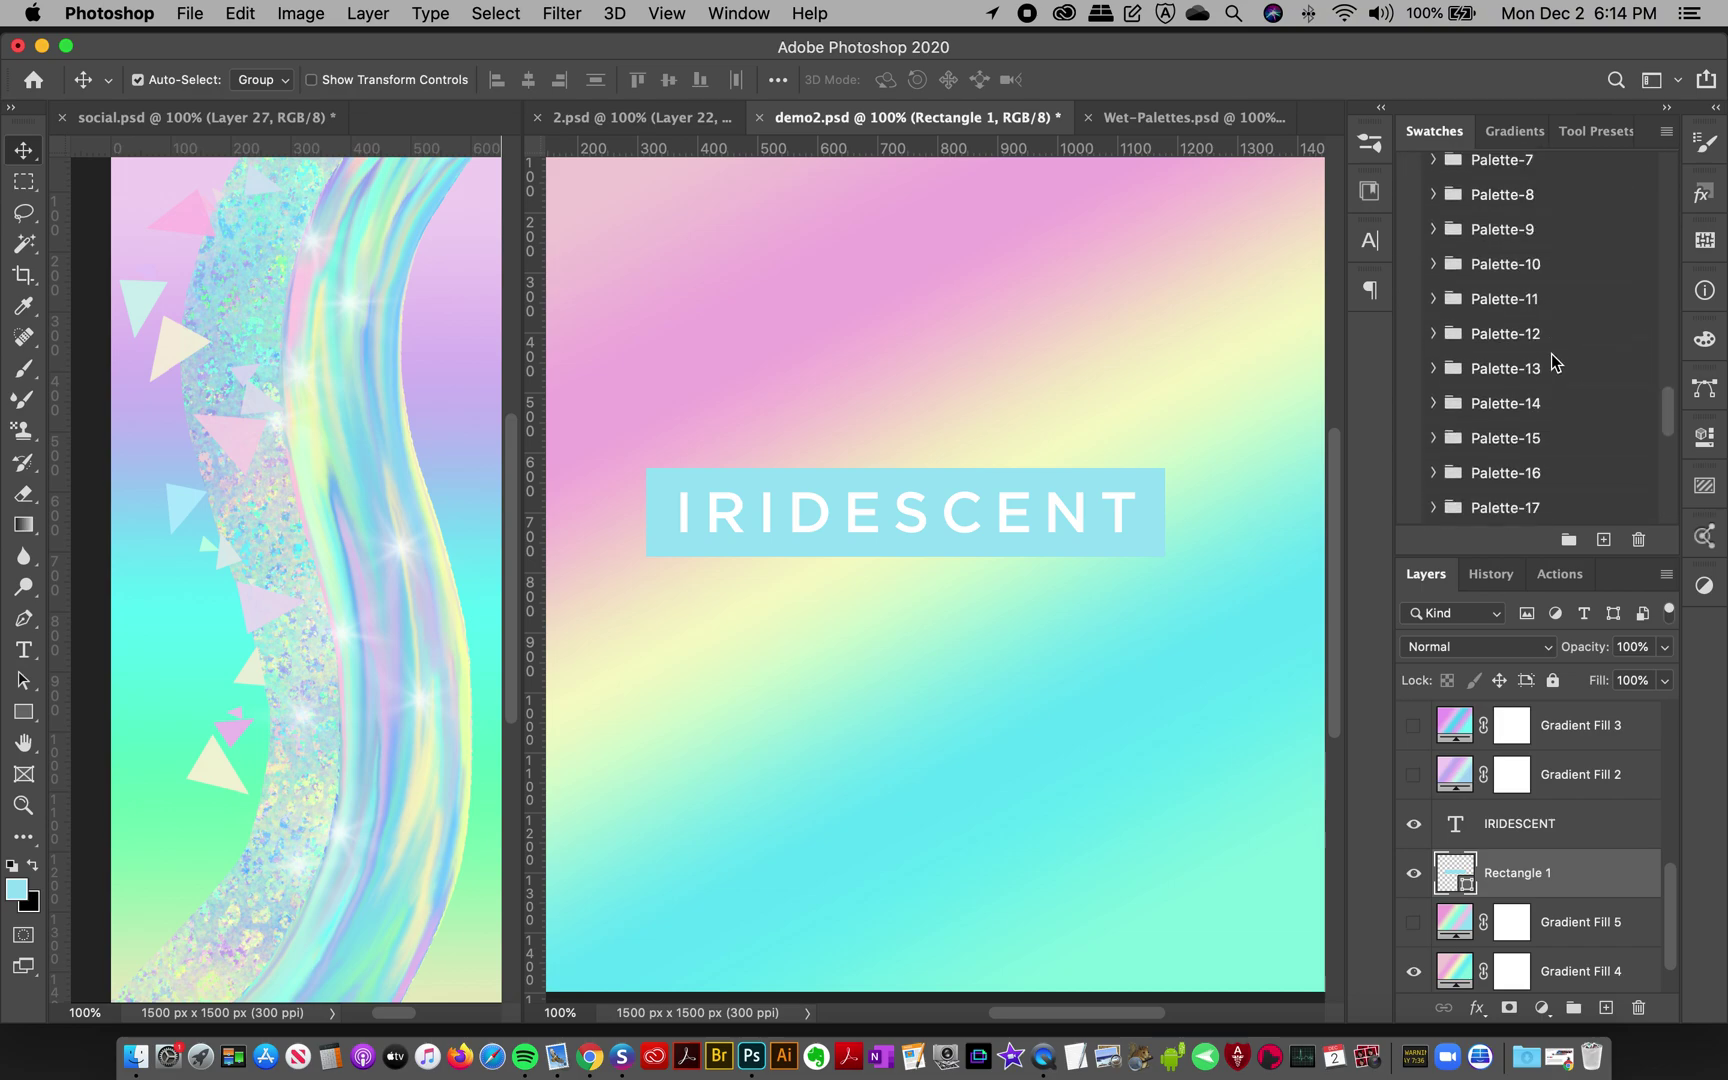
- Expand Palette-1, Palette-2 and Palette-3 to show their colours
click(1436, 215)
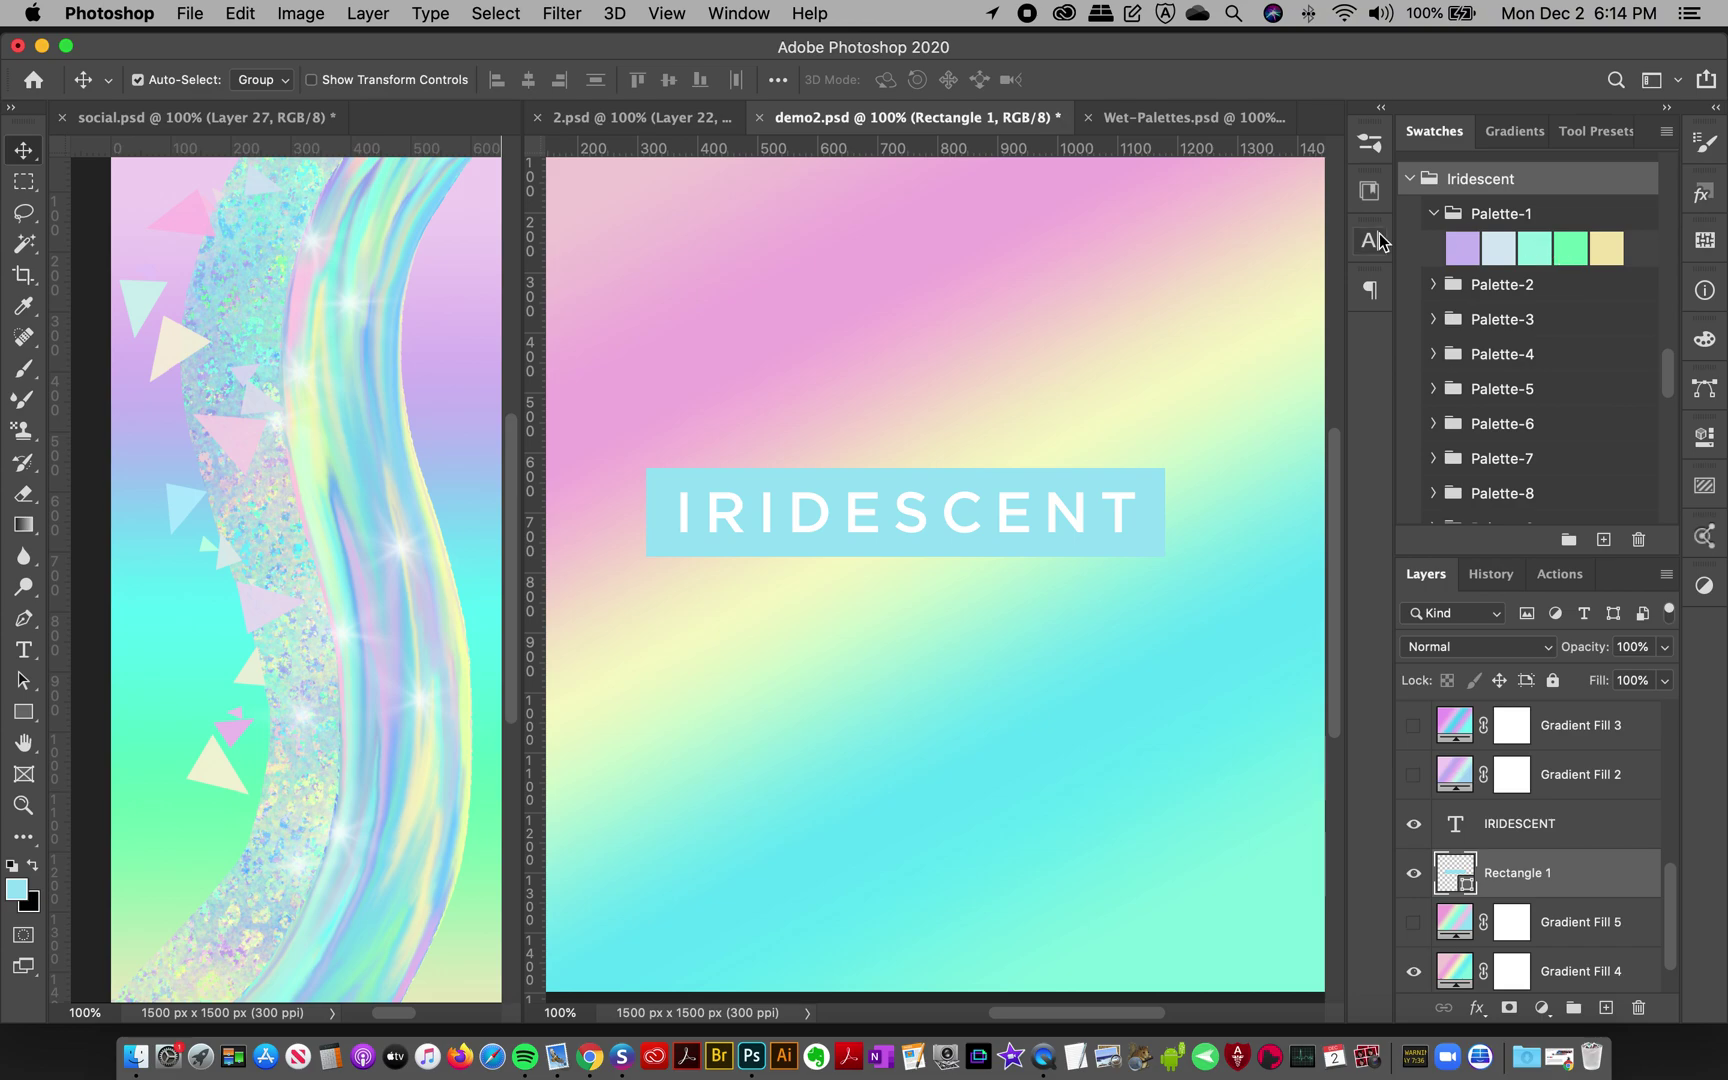
click(1434, 284)
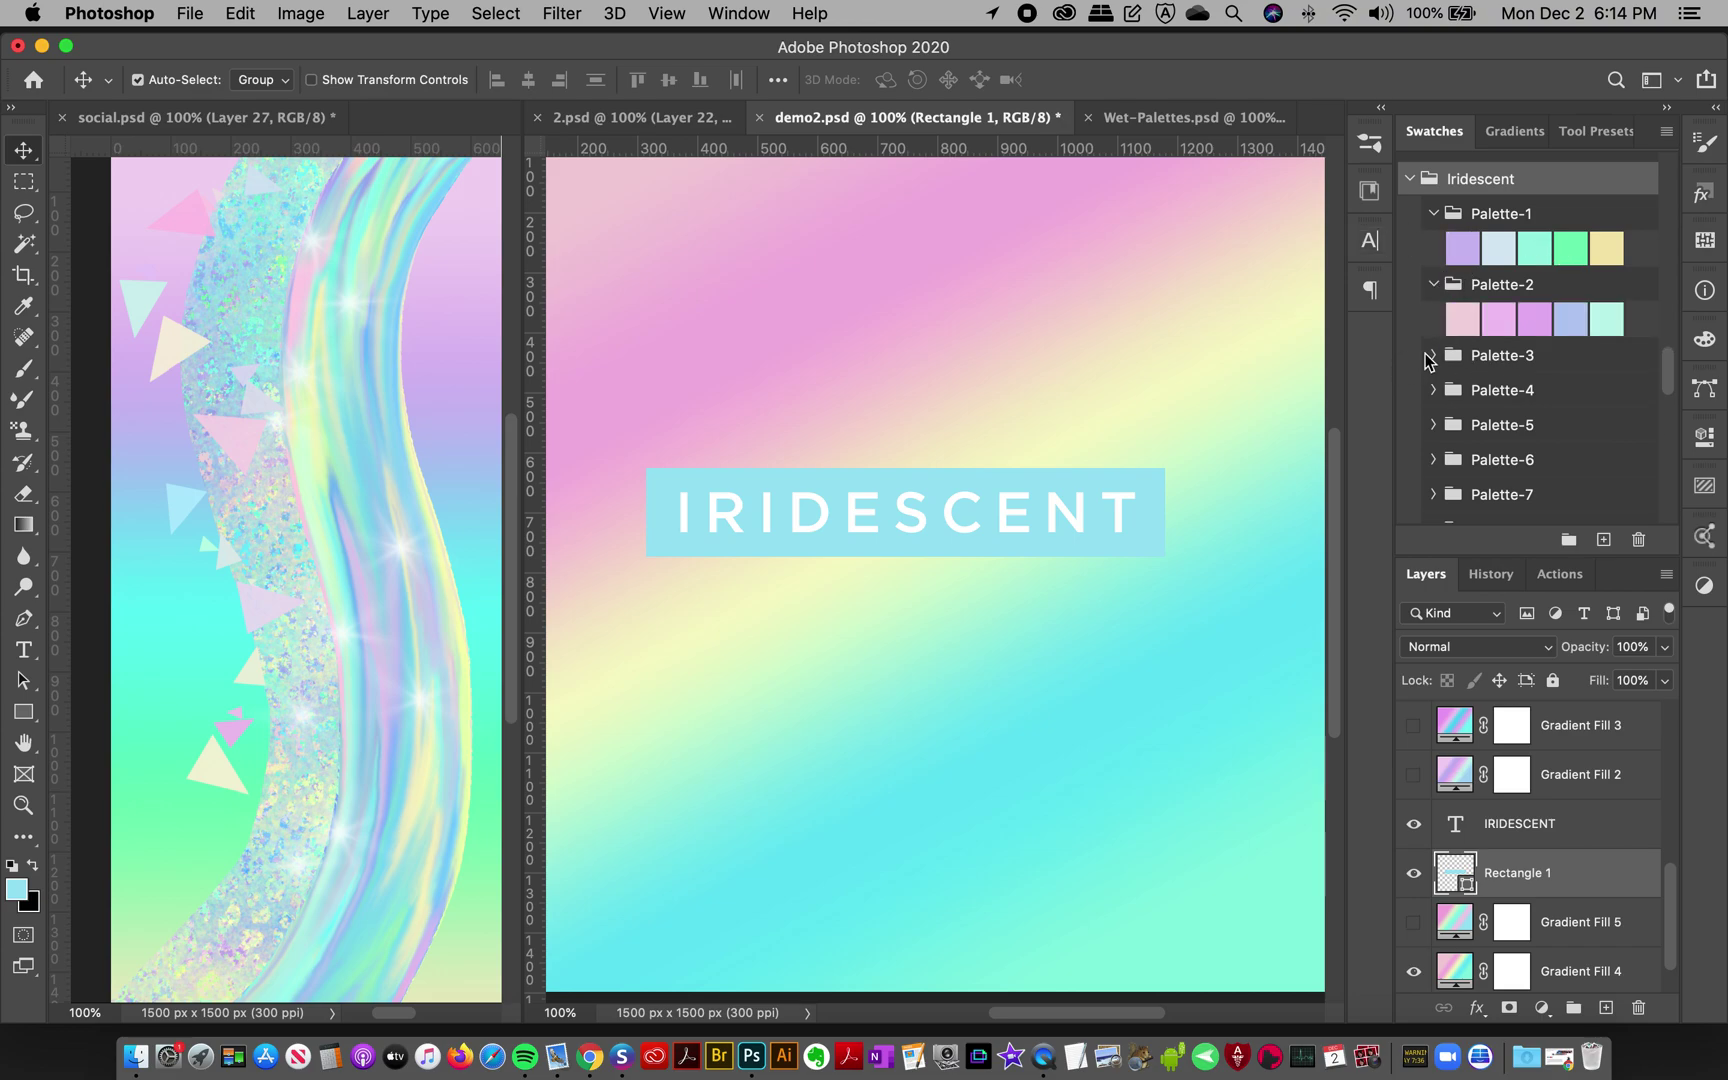
click(1433, 355)
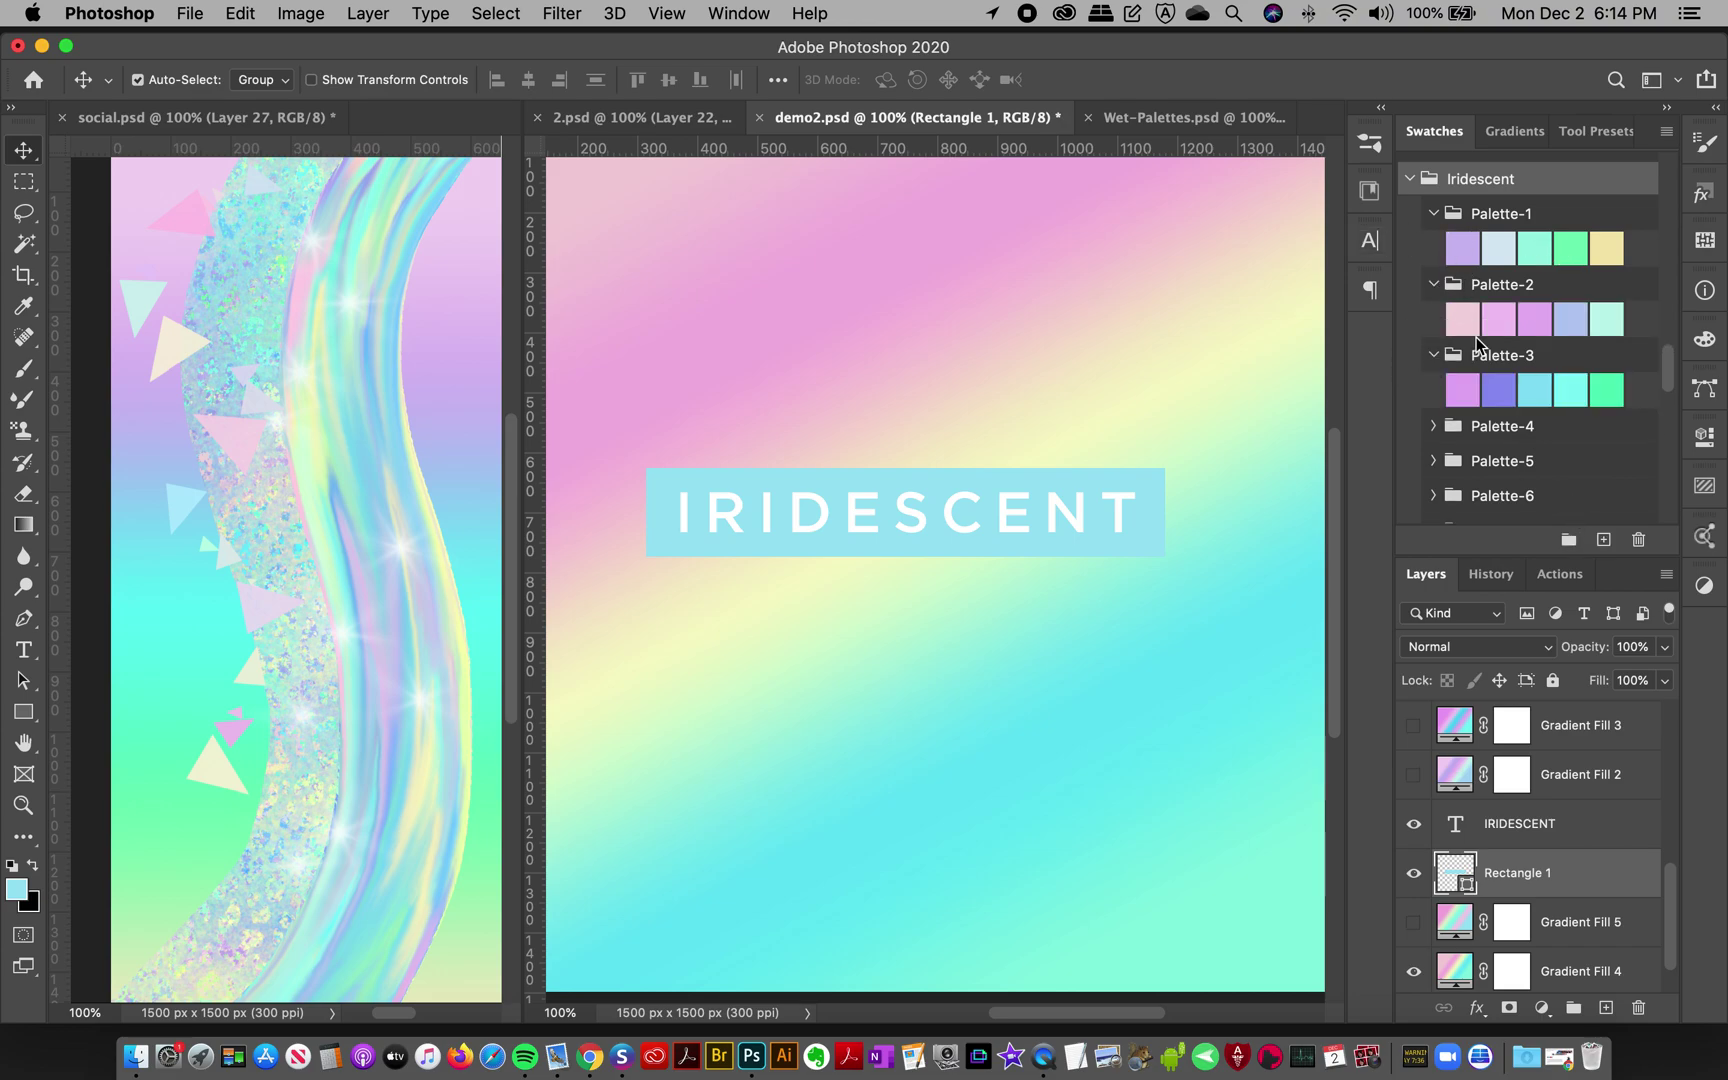
scroll(1554, 272, up, 3)
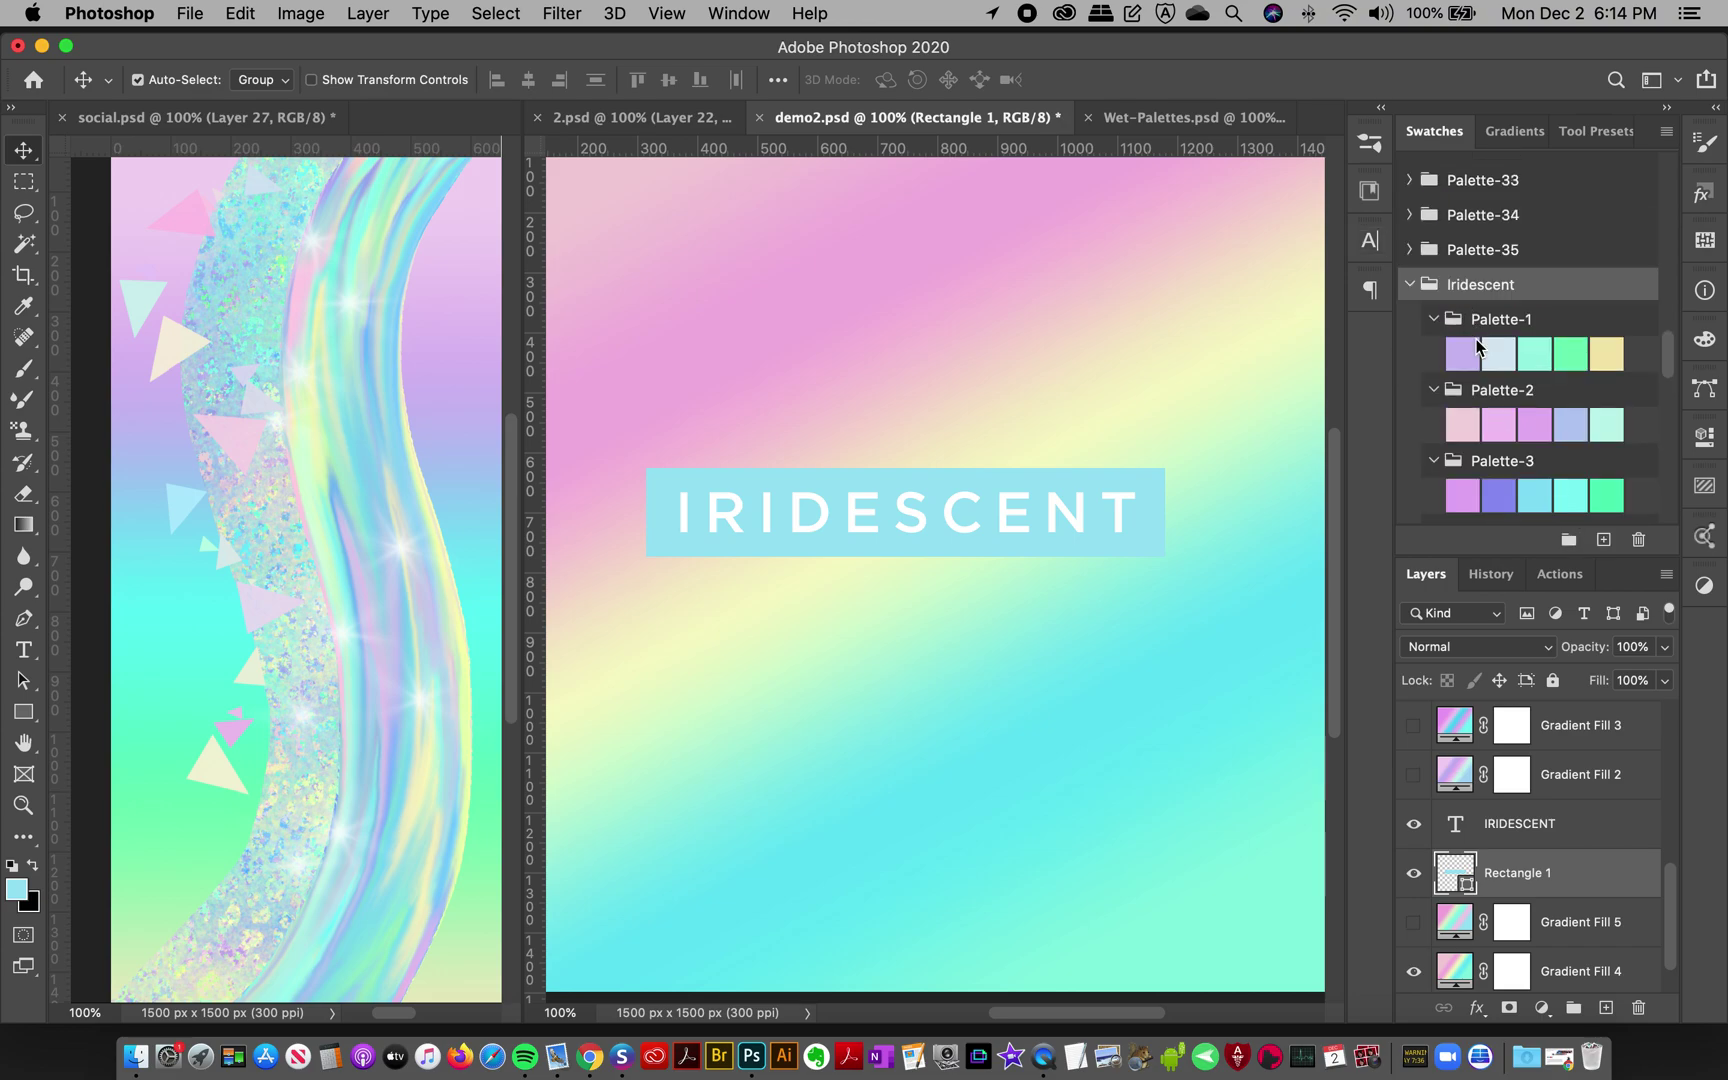
- Dismiss the Swatches flyout menu unused, collapse the Iridescent group, and switch to Finder
click(1666, 132)
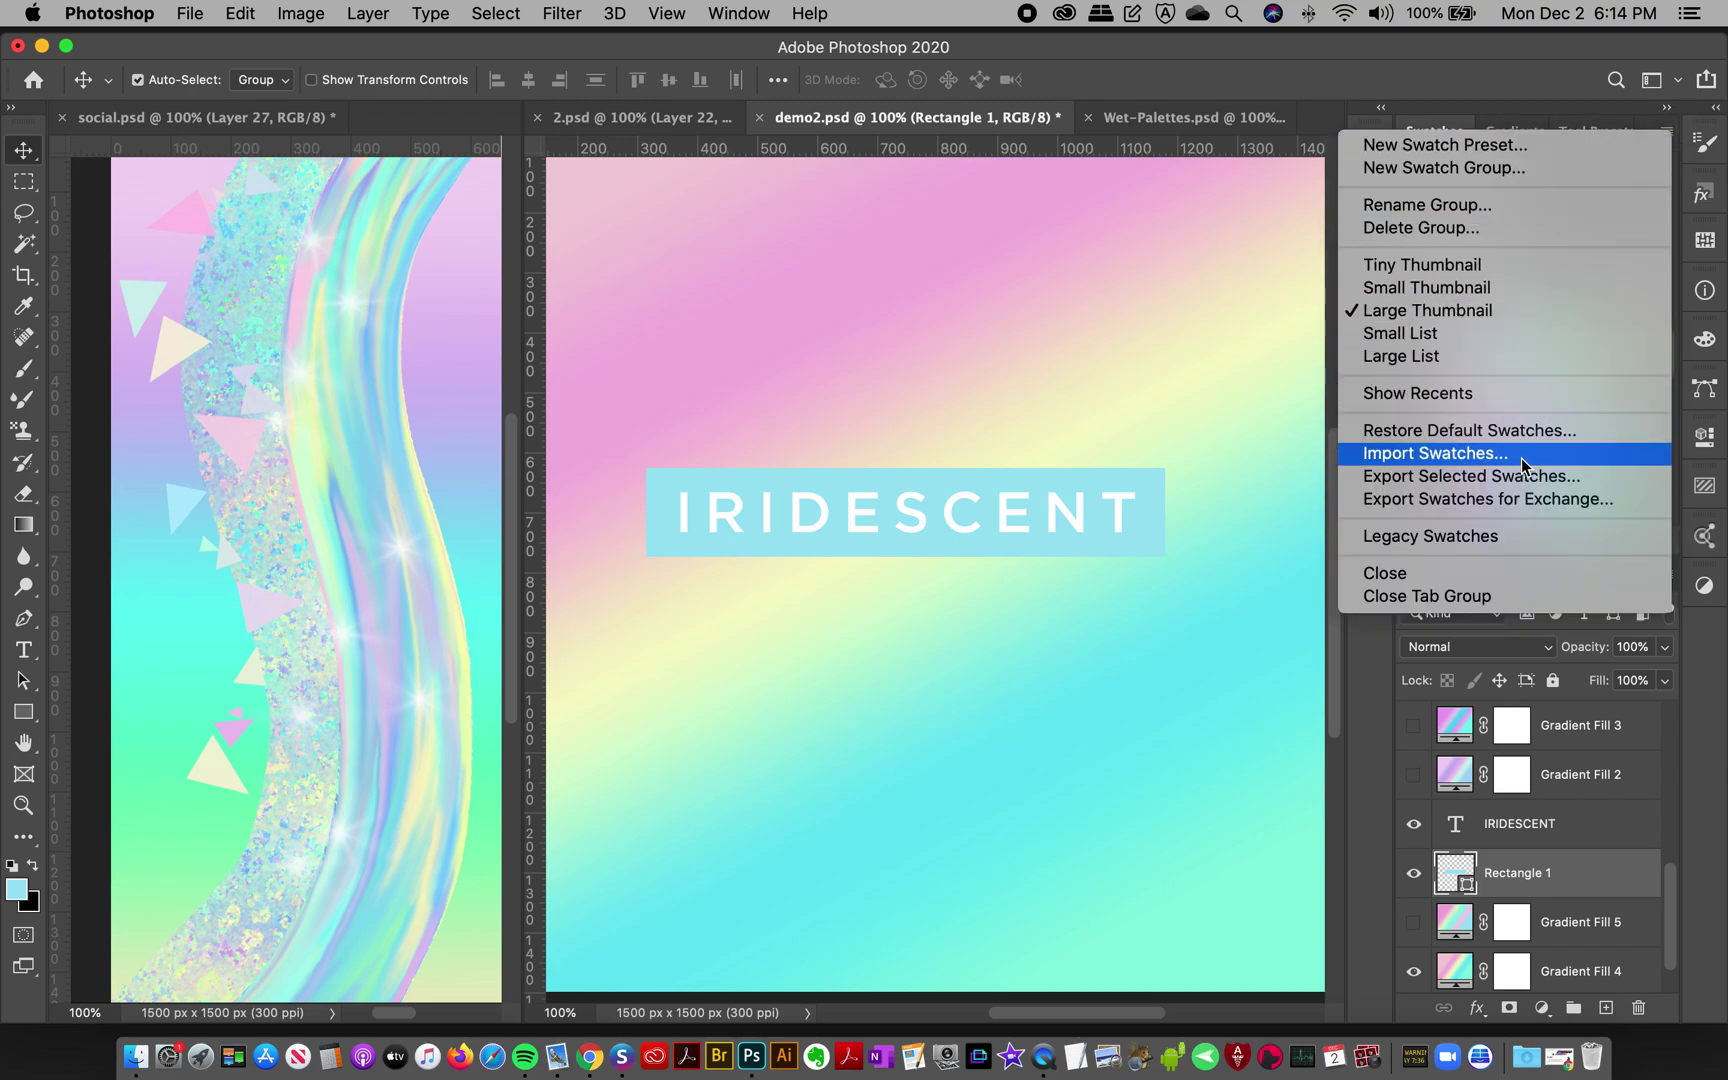
click(1246, 48)
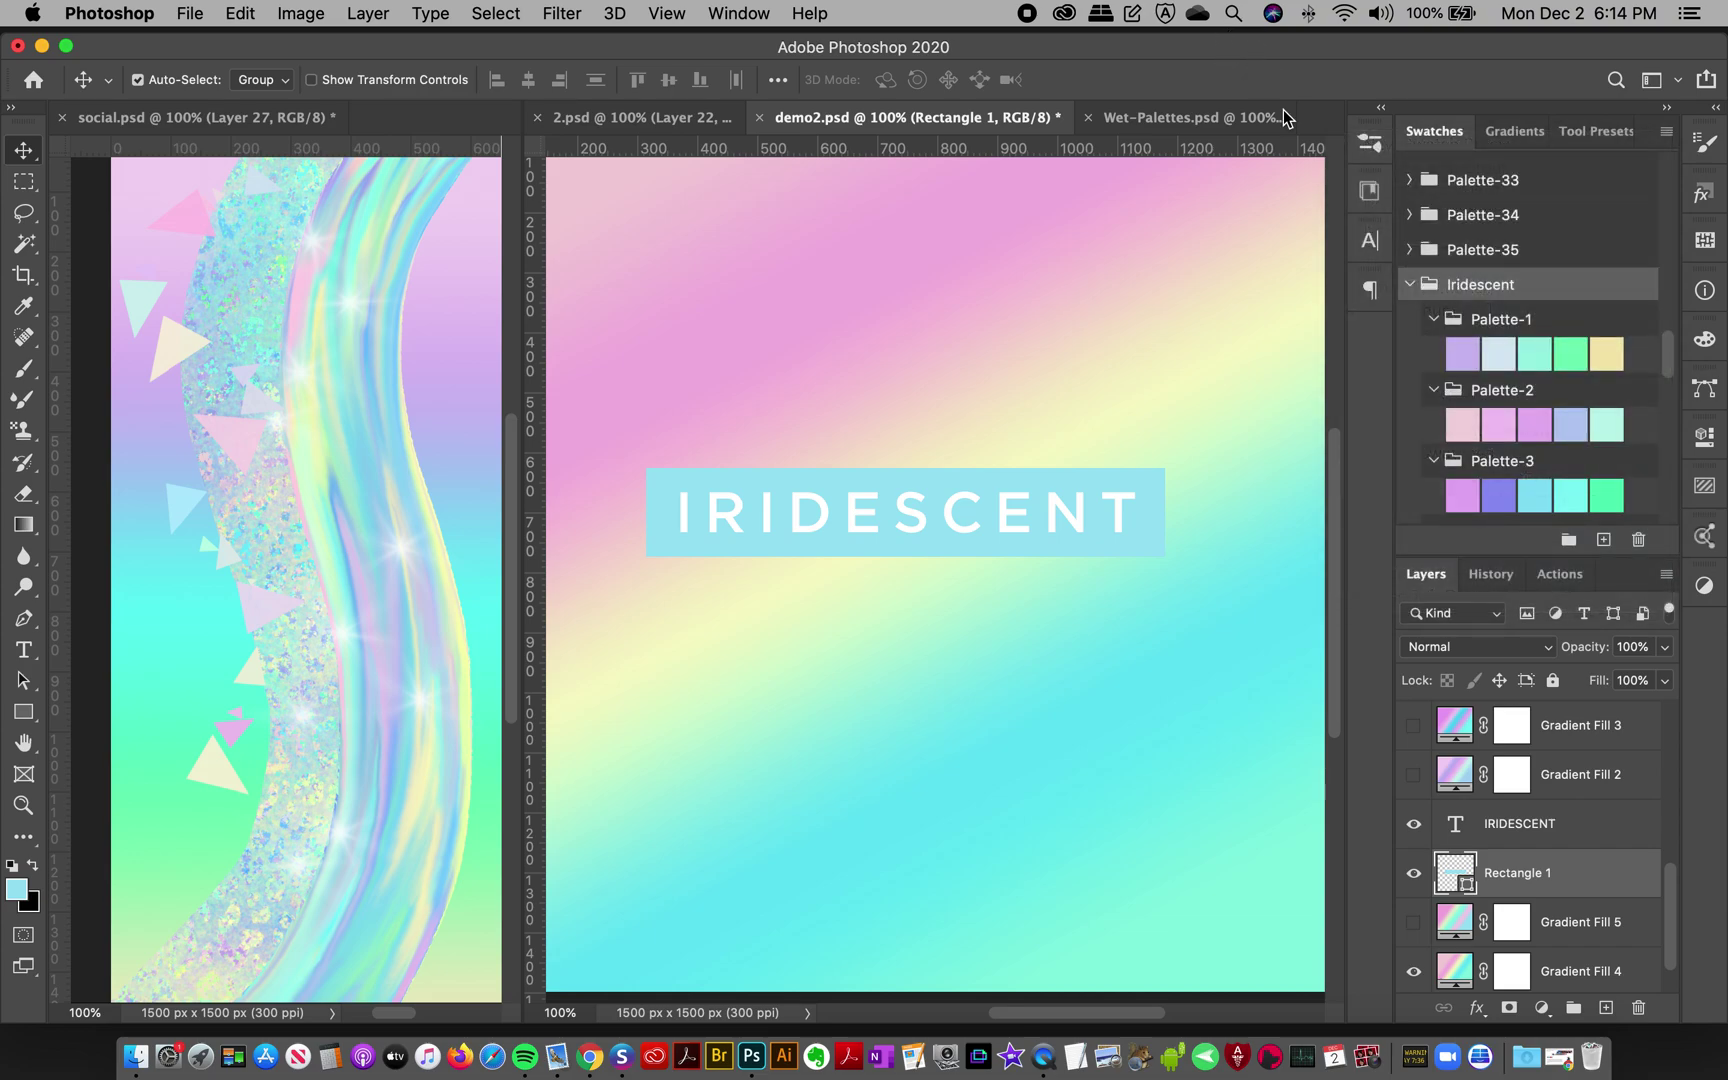
click(1410, 284)
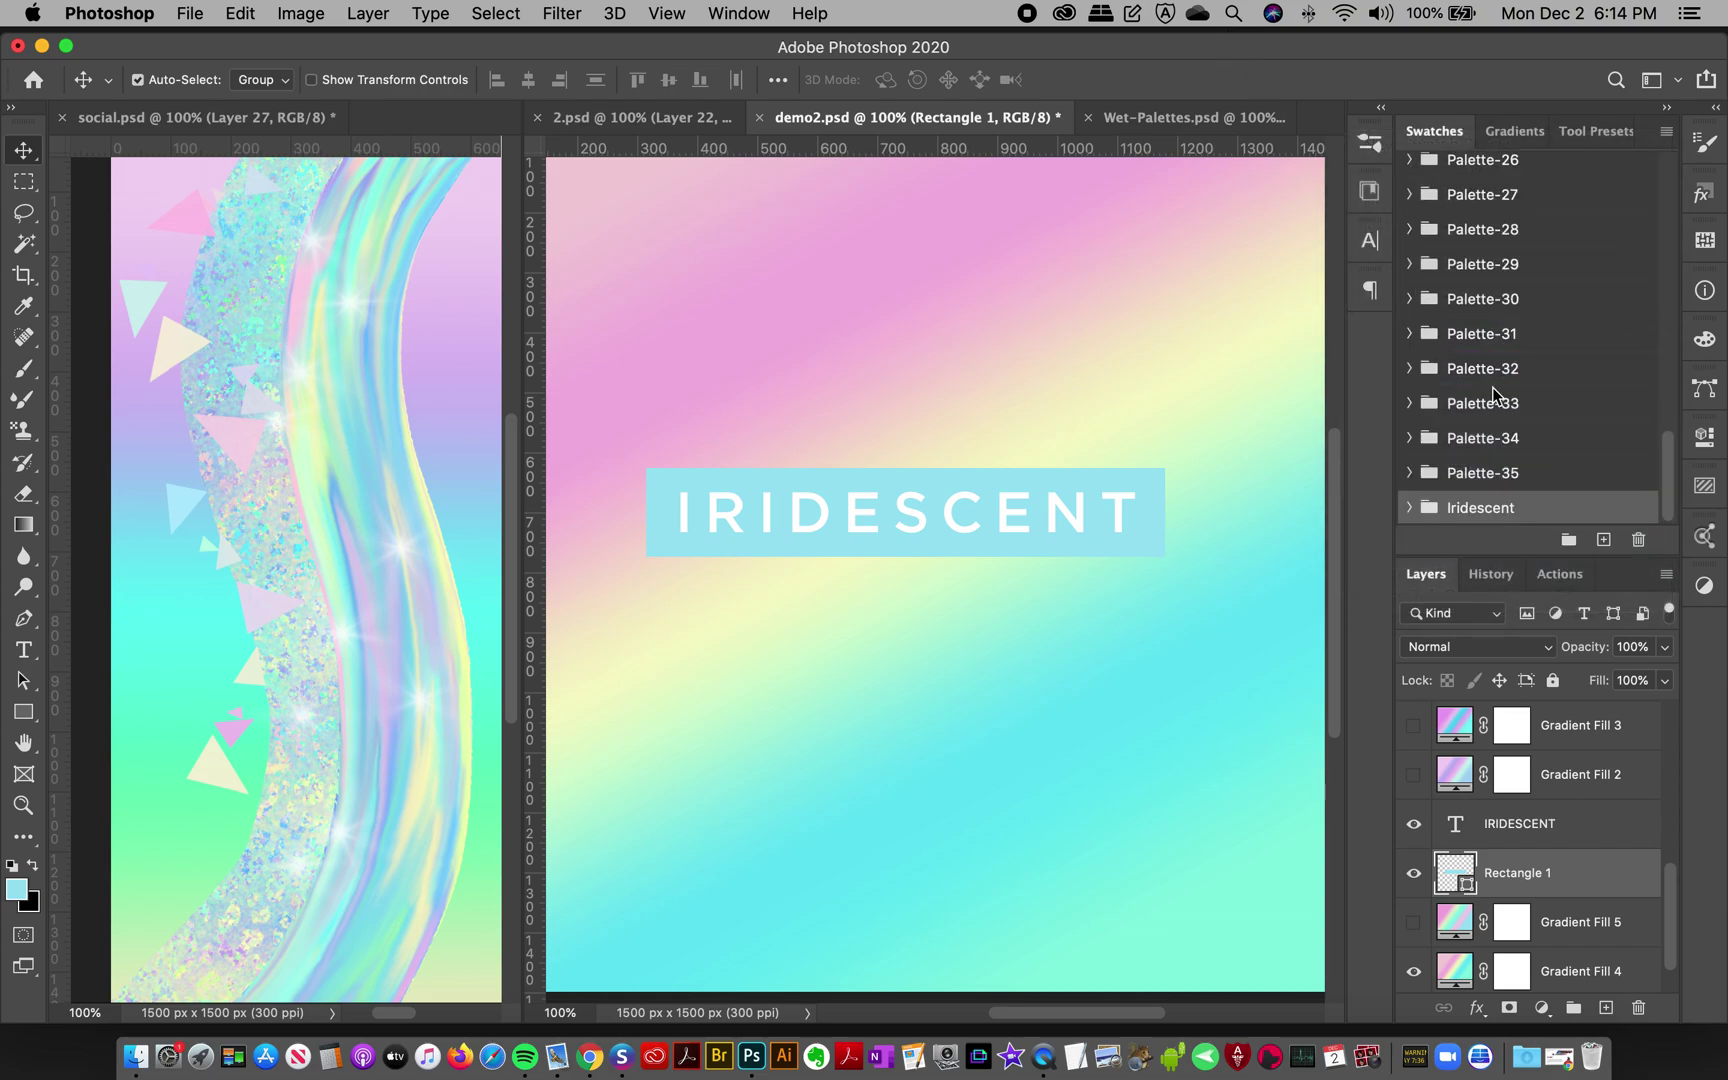
click(136, 1056)
- Open the swatches-separate folder, select Palette-1.ase to preview it, then return to Photoshop
click(896, 325)
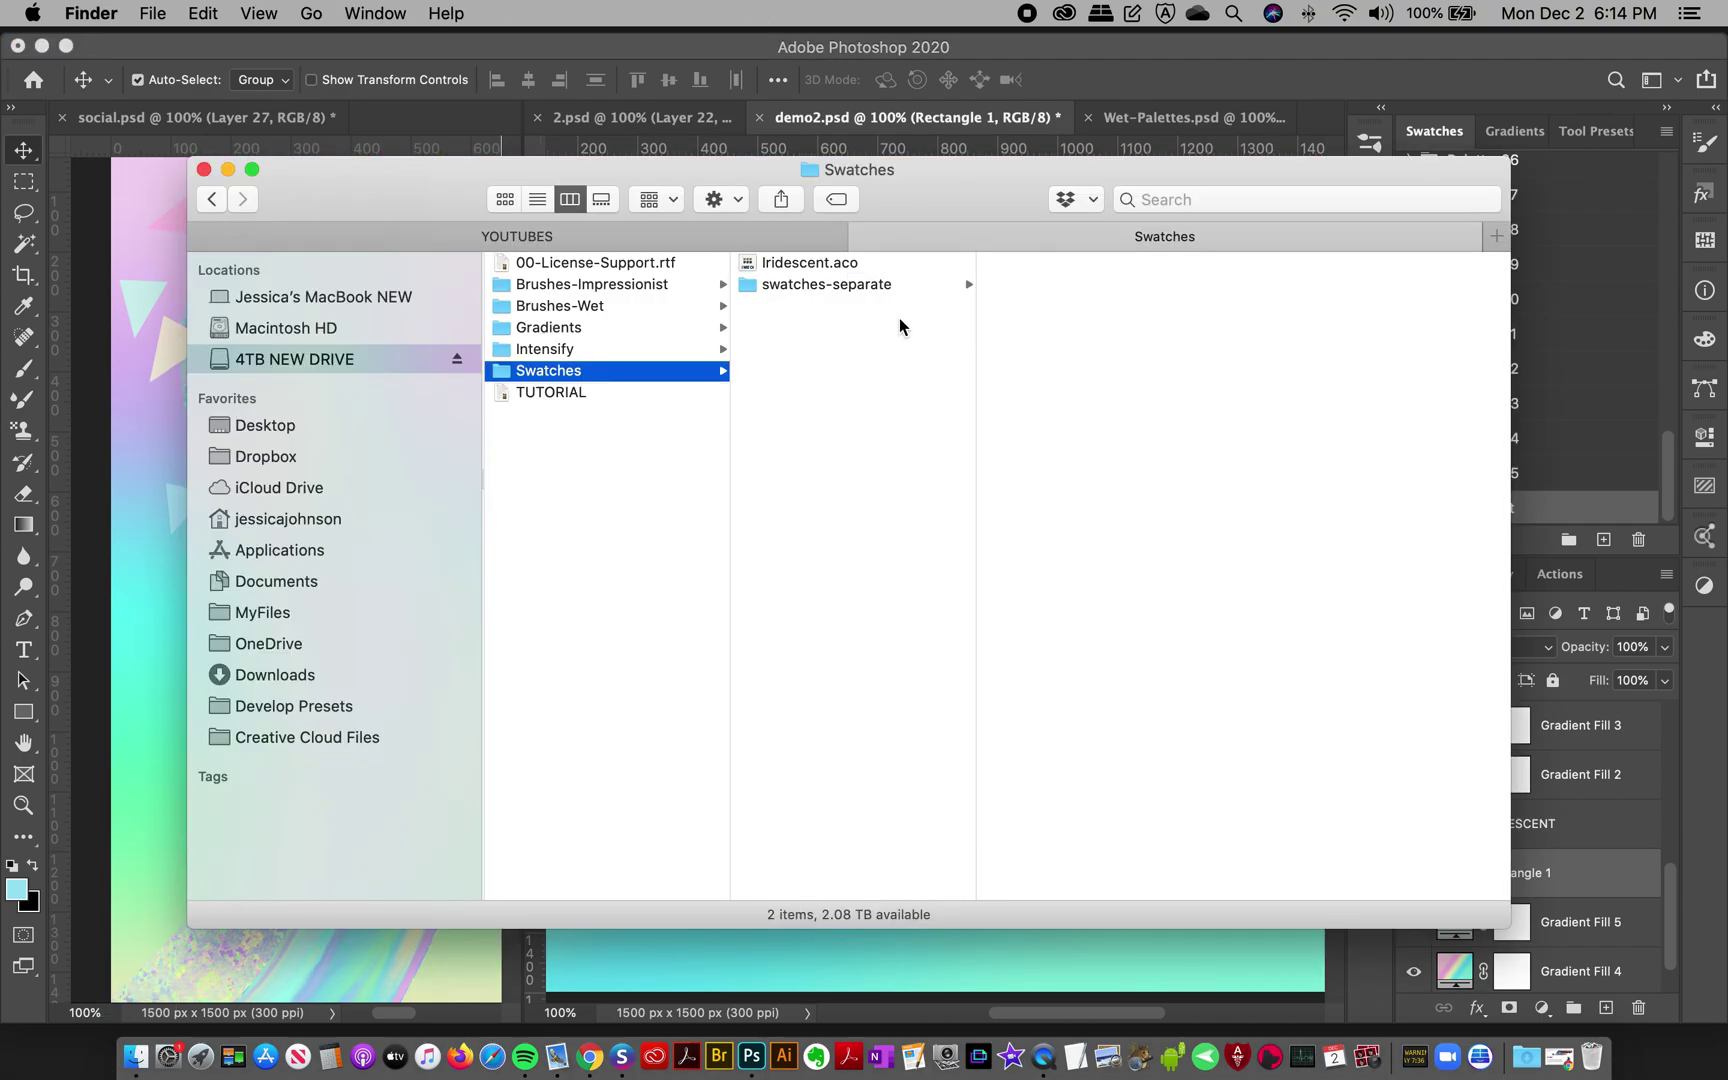
click(828, 284)
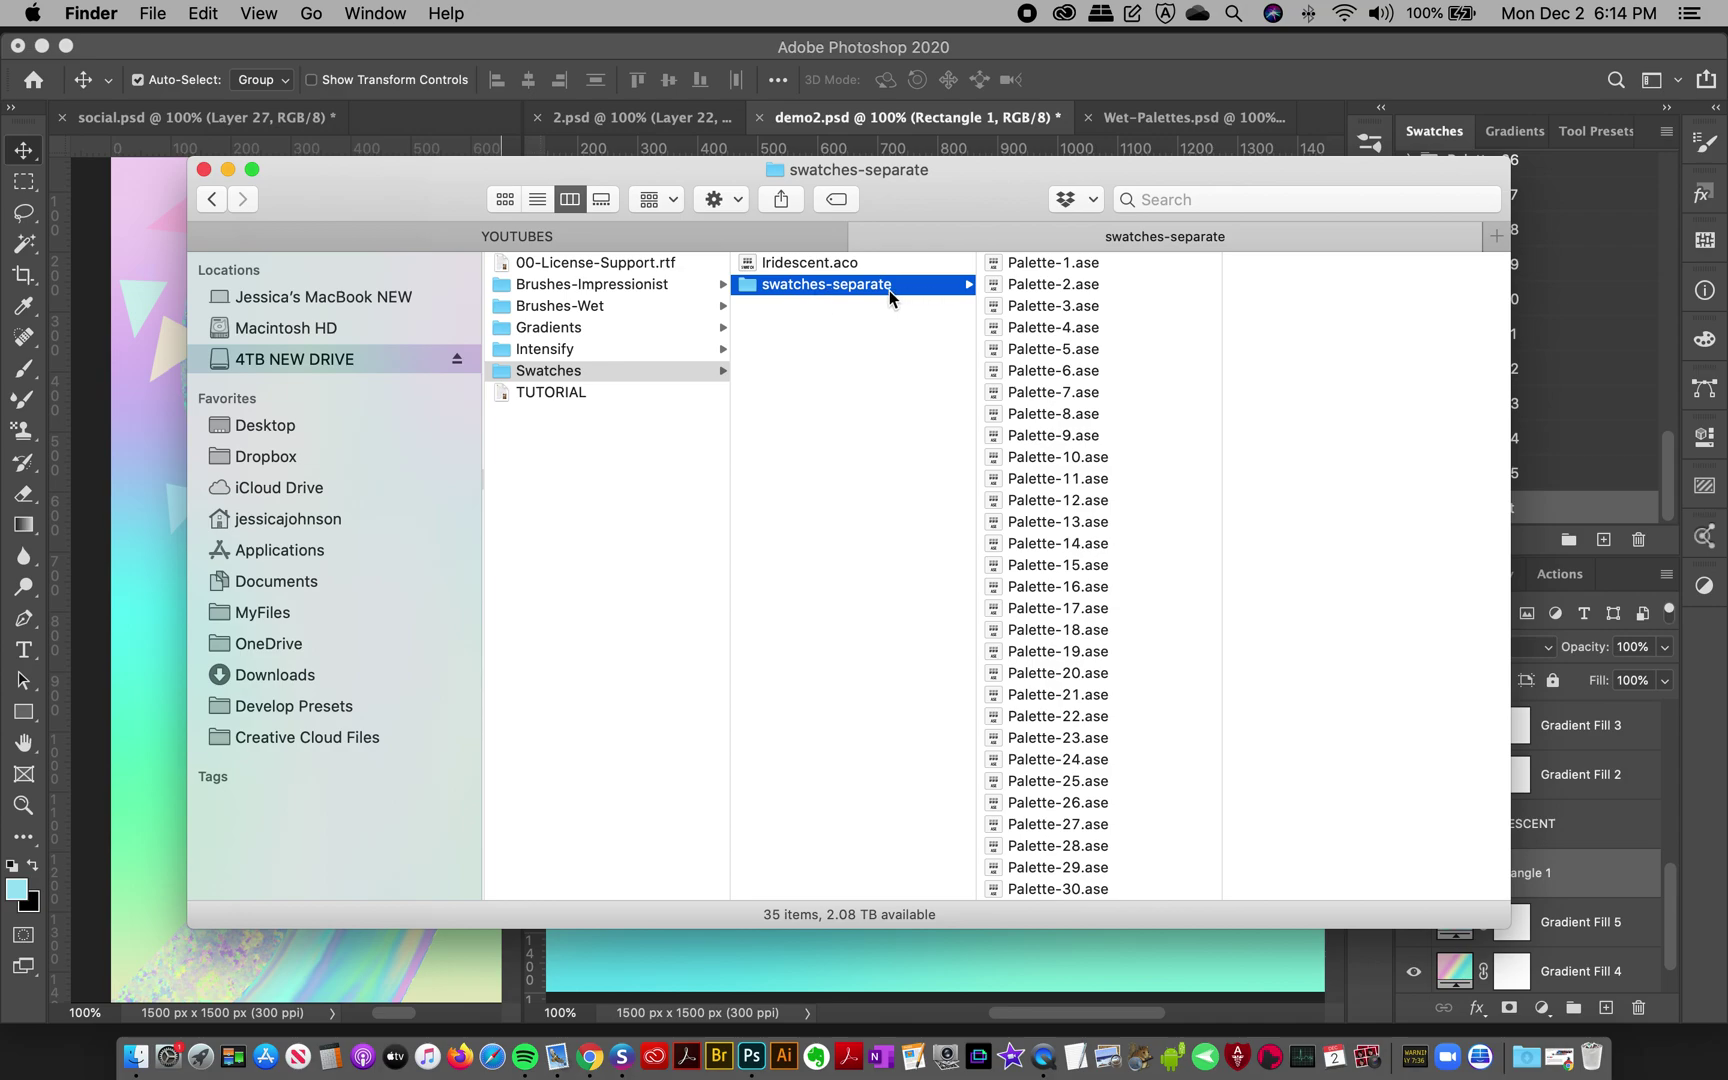
click(1126, 265)
scroll(1115, 310, down, 1)
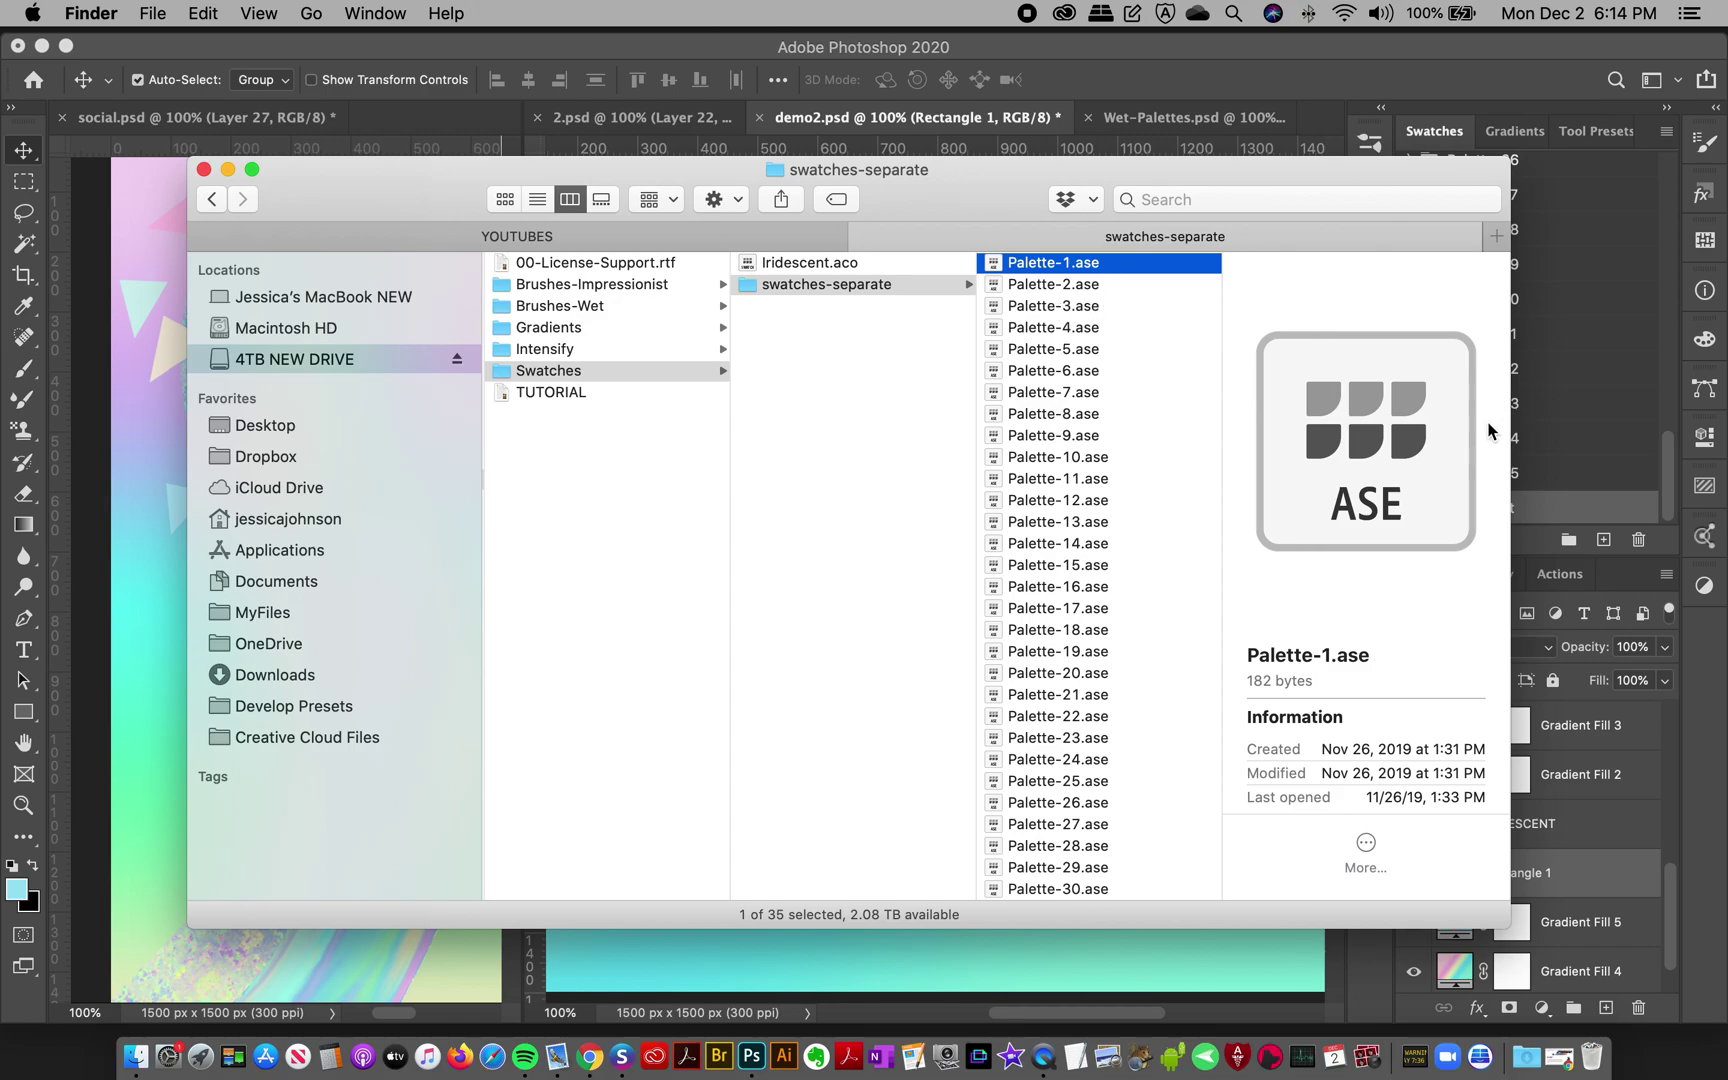
click(1507, 57)
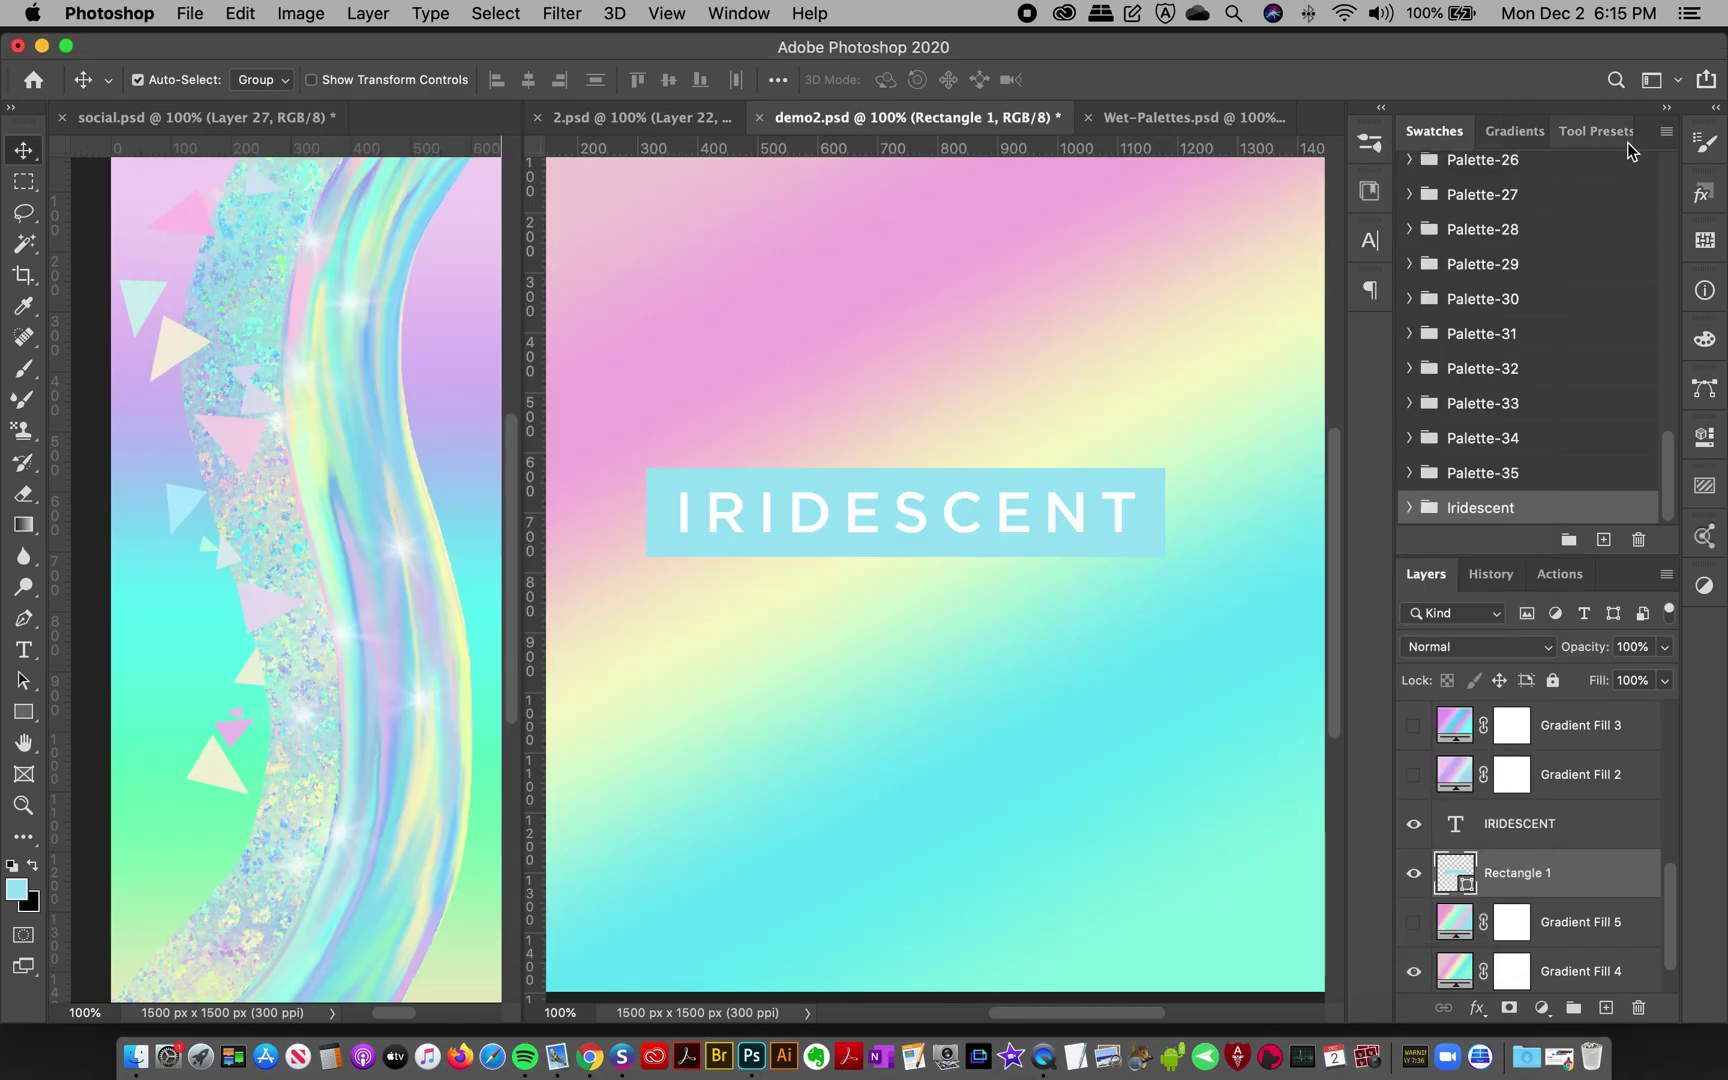
click(1666, 131)
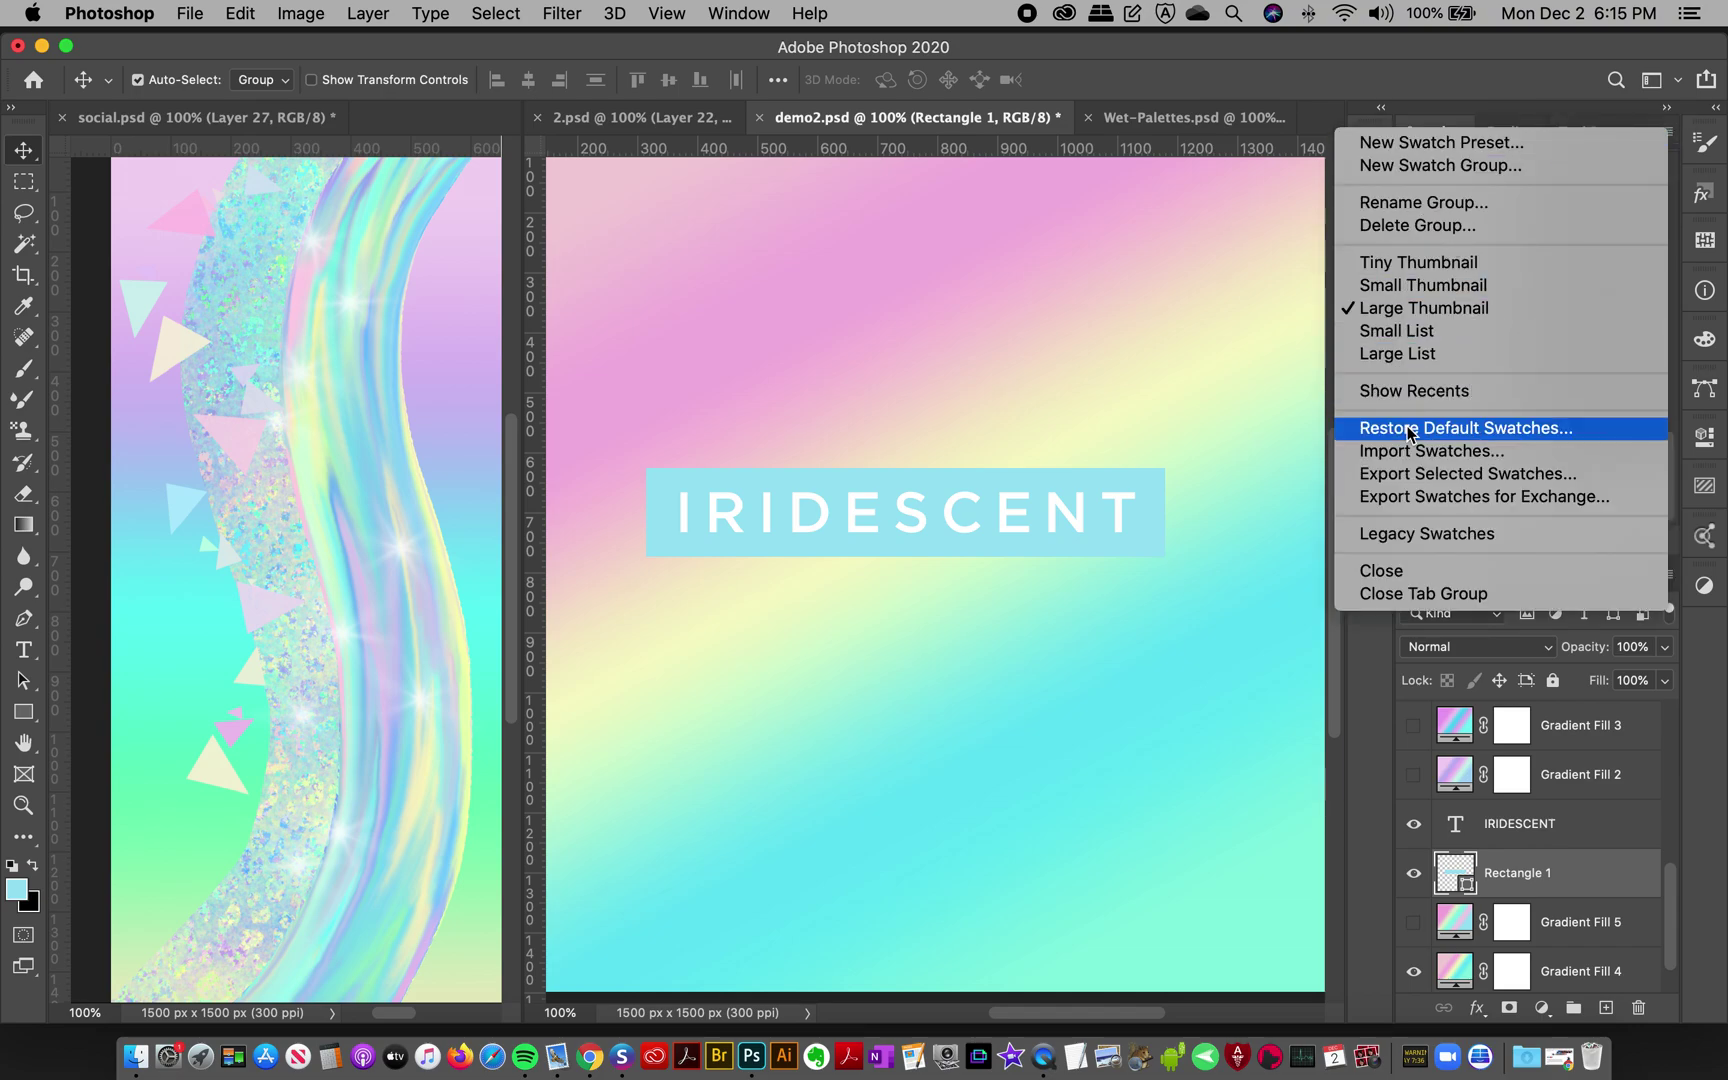
click(1300, 50)
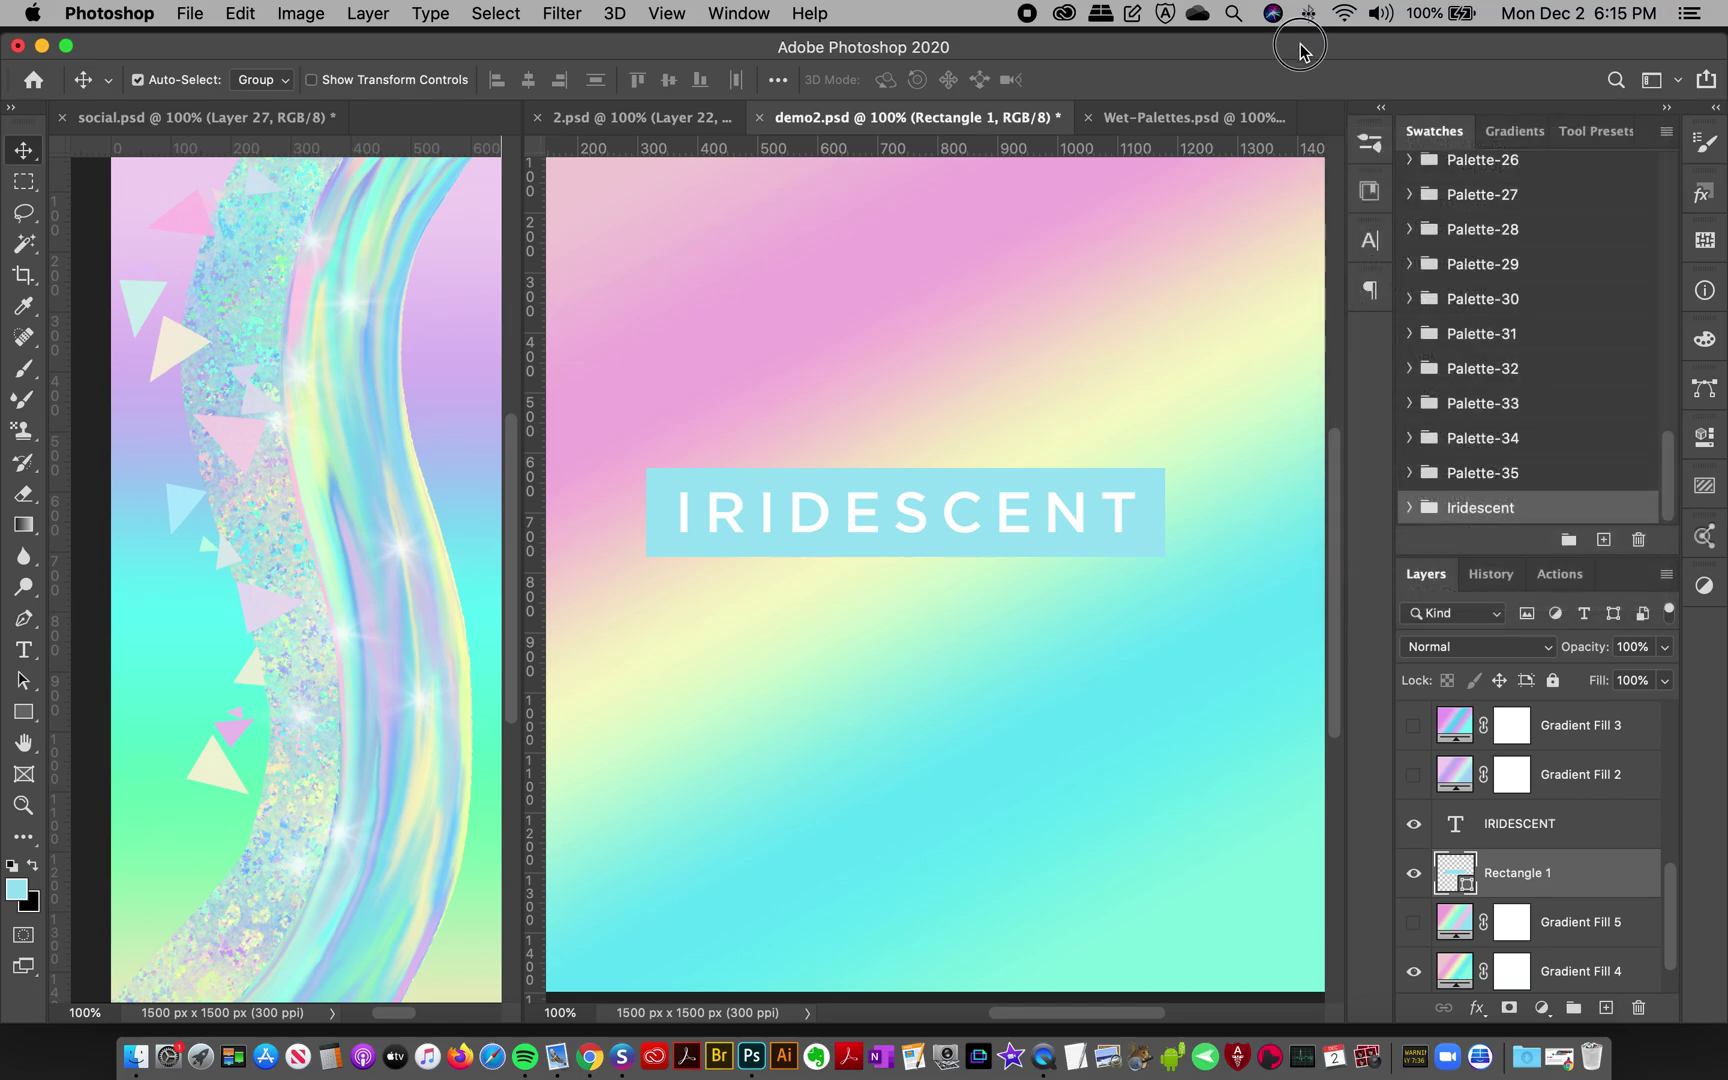
click(131, 1066)
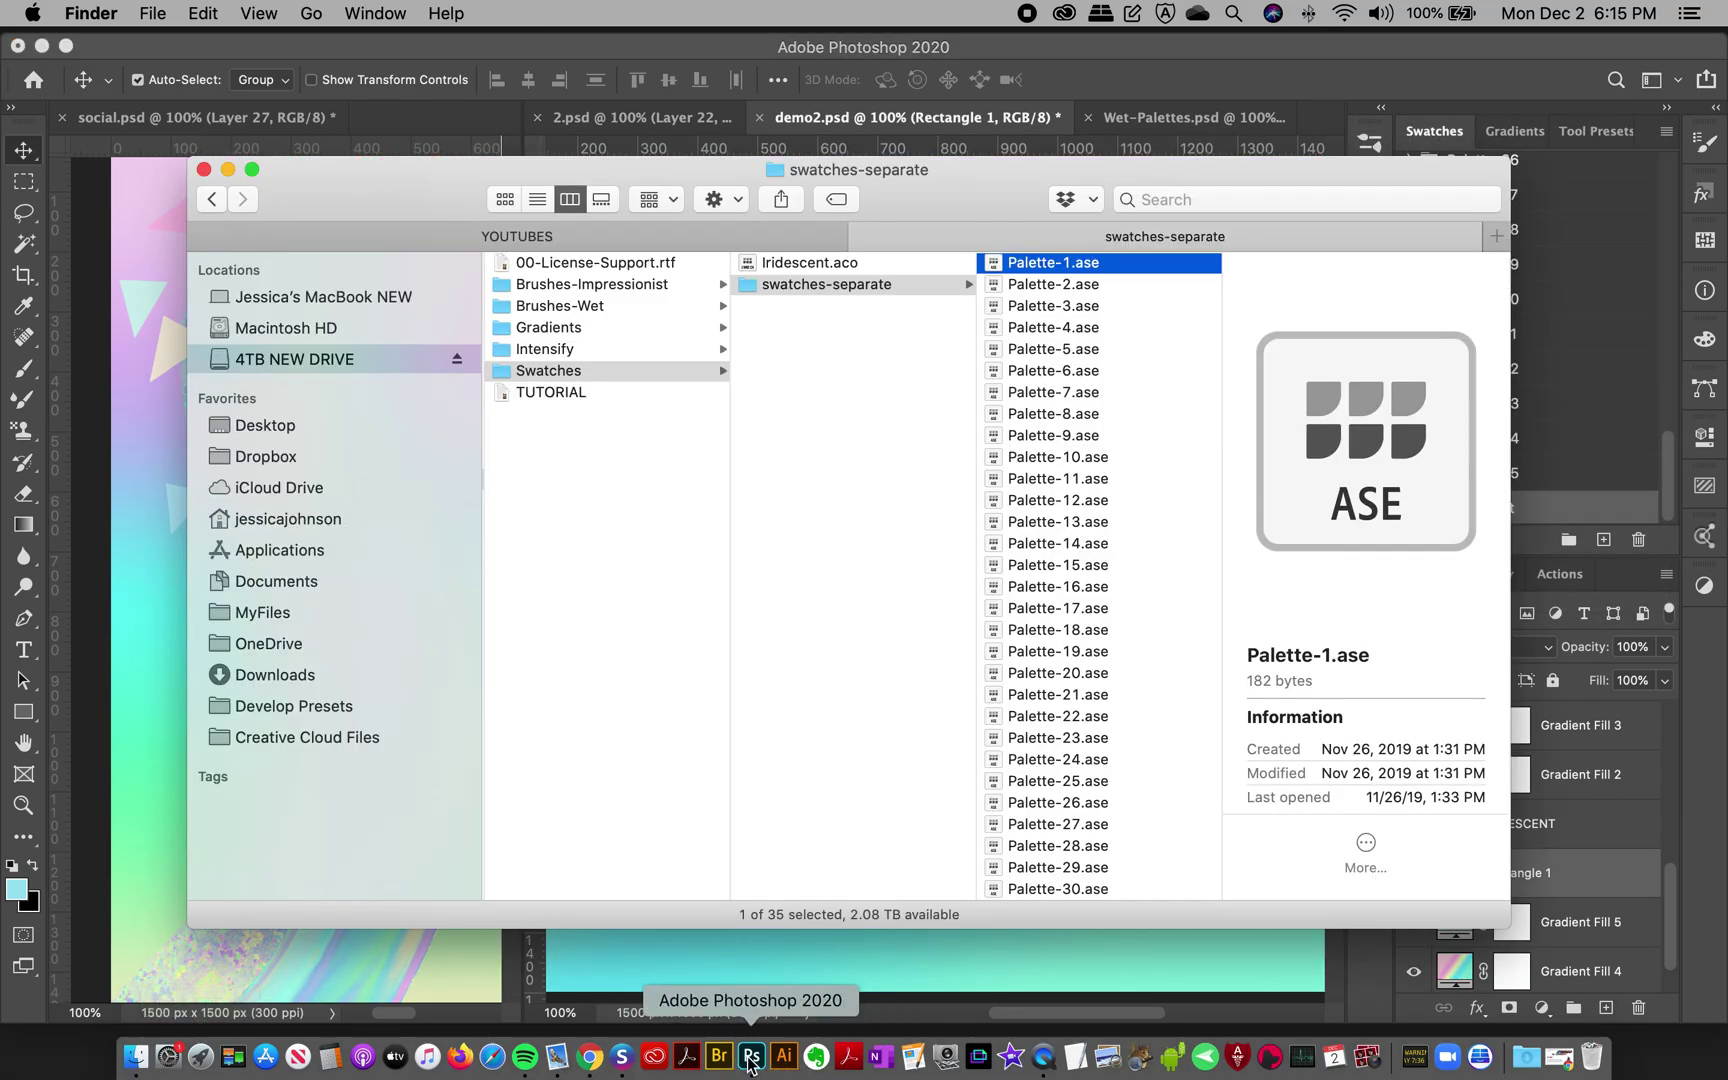
scroll(1127, 556, down, 3)
scroll(1127, 556, up, 3)
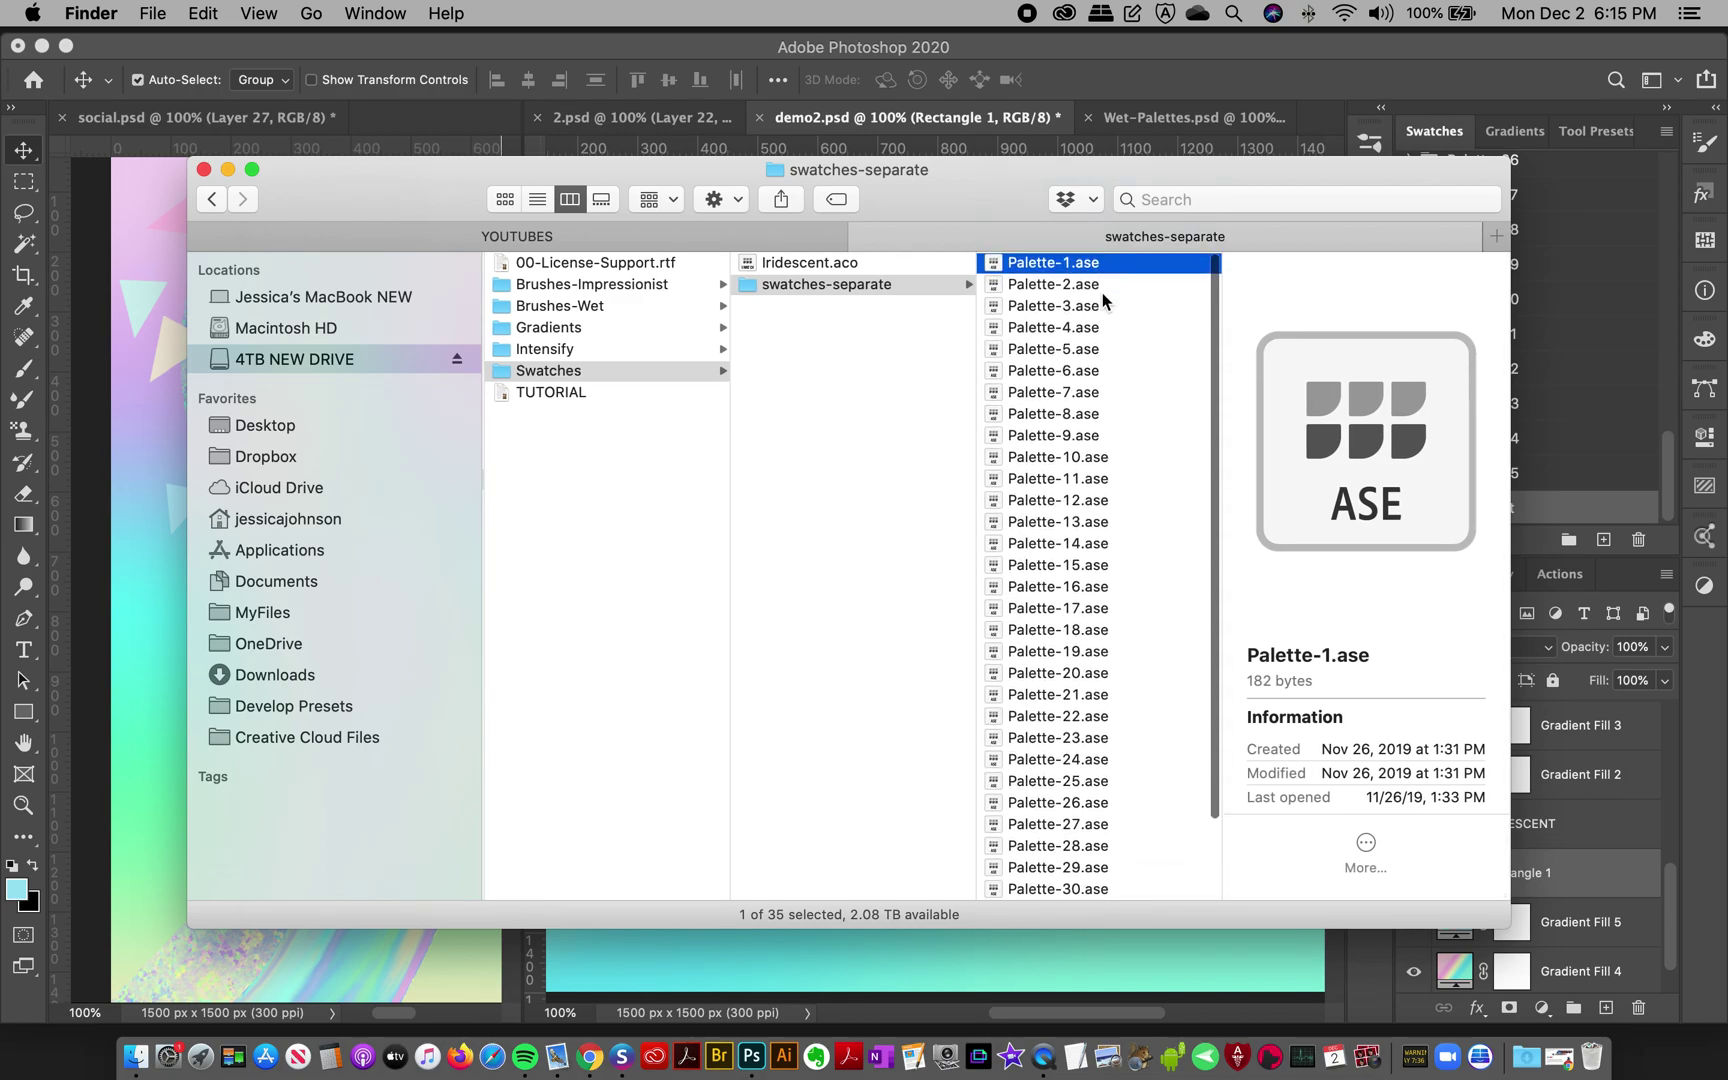
scroll(1075, 790, down, 3)
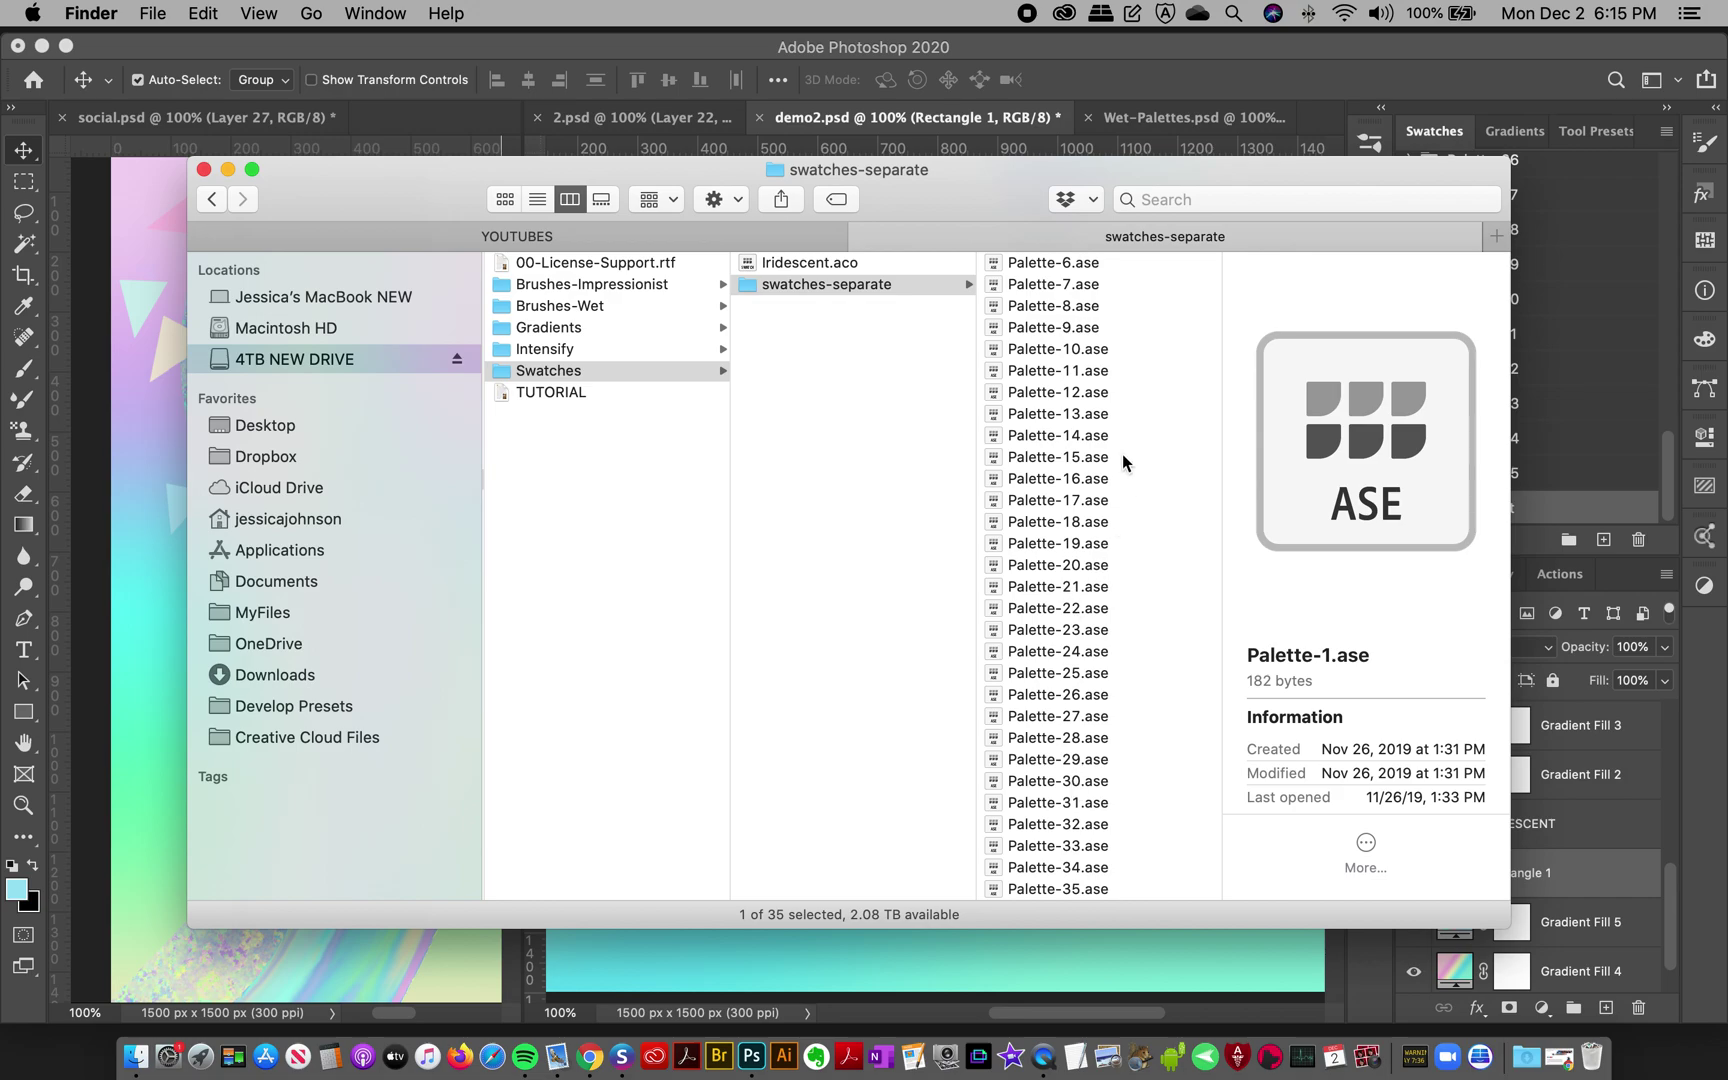
scroll(1127, 462, up, 3)
click(1512, 257)
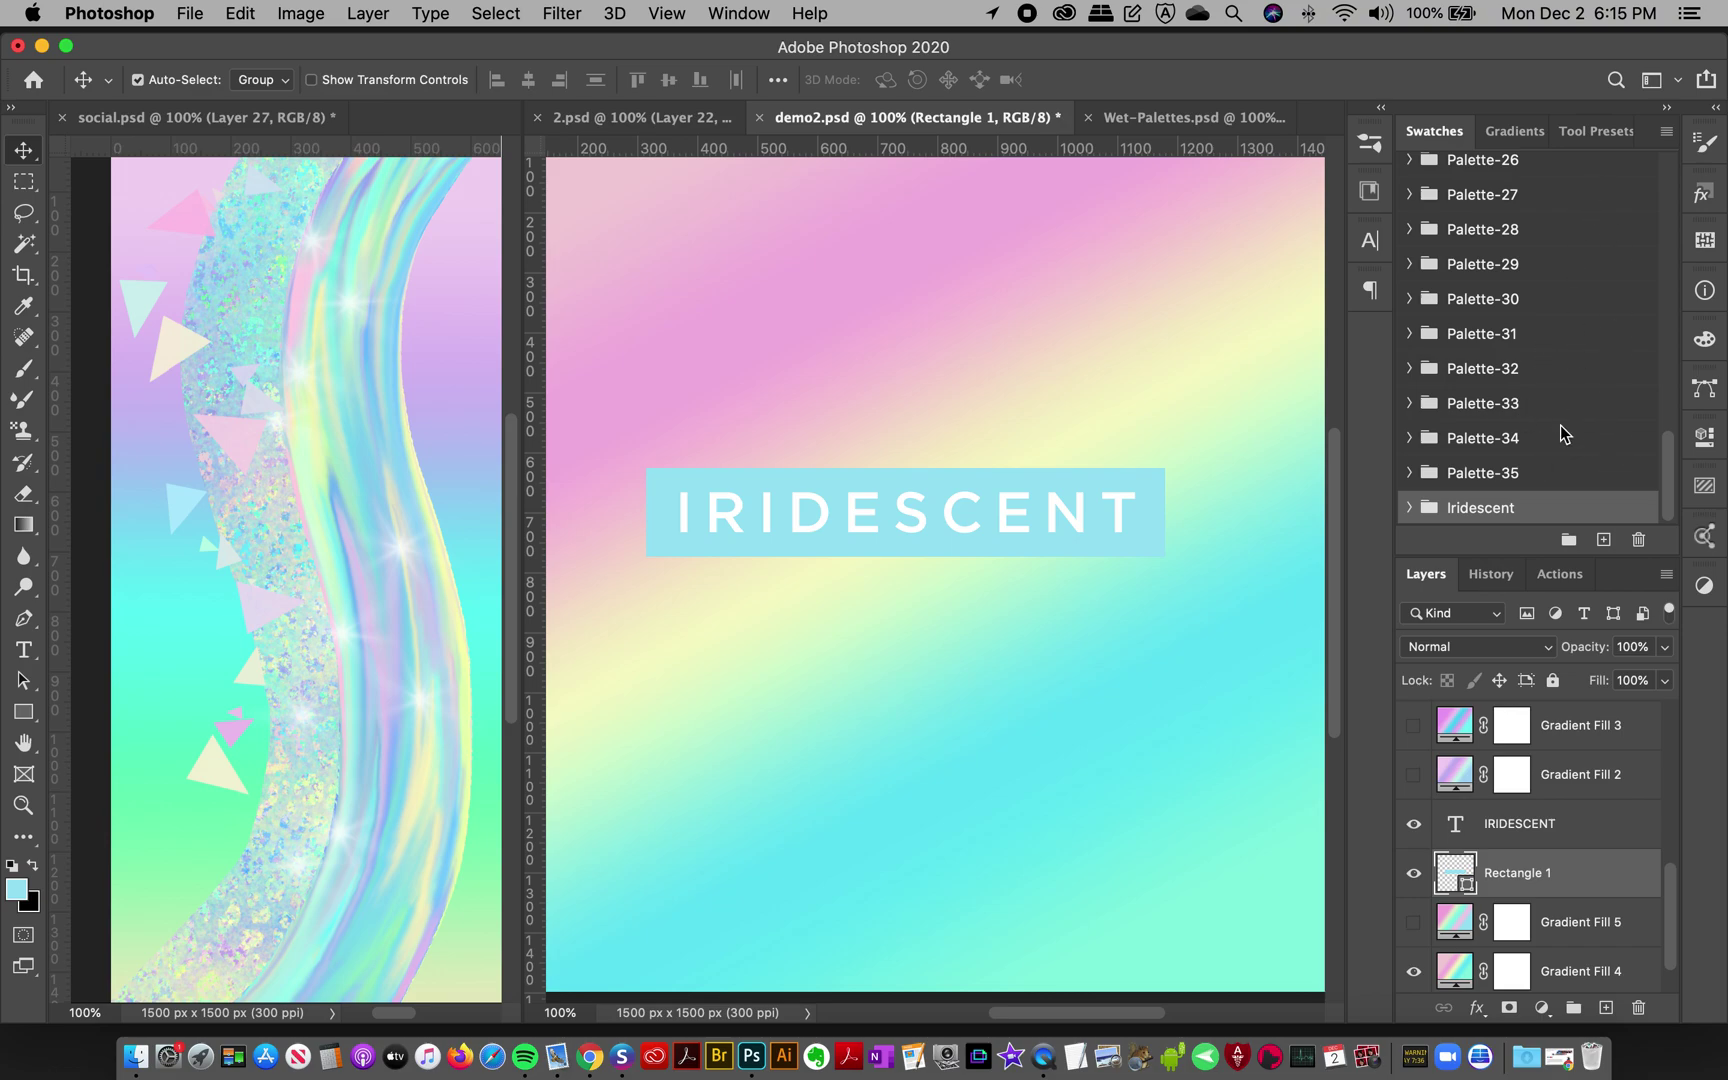
- Drag the palette groups one level deeper into a group in the Swatches panel
mouse_move(1474, 508)
mouse_down()
mouse_move(1412, 506)
mouse_move(1458, 480)
mouse_up()
scroll(1459, 478, up, 10)
scroll(1276, 366, up, 3)
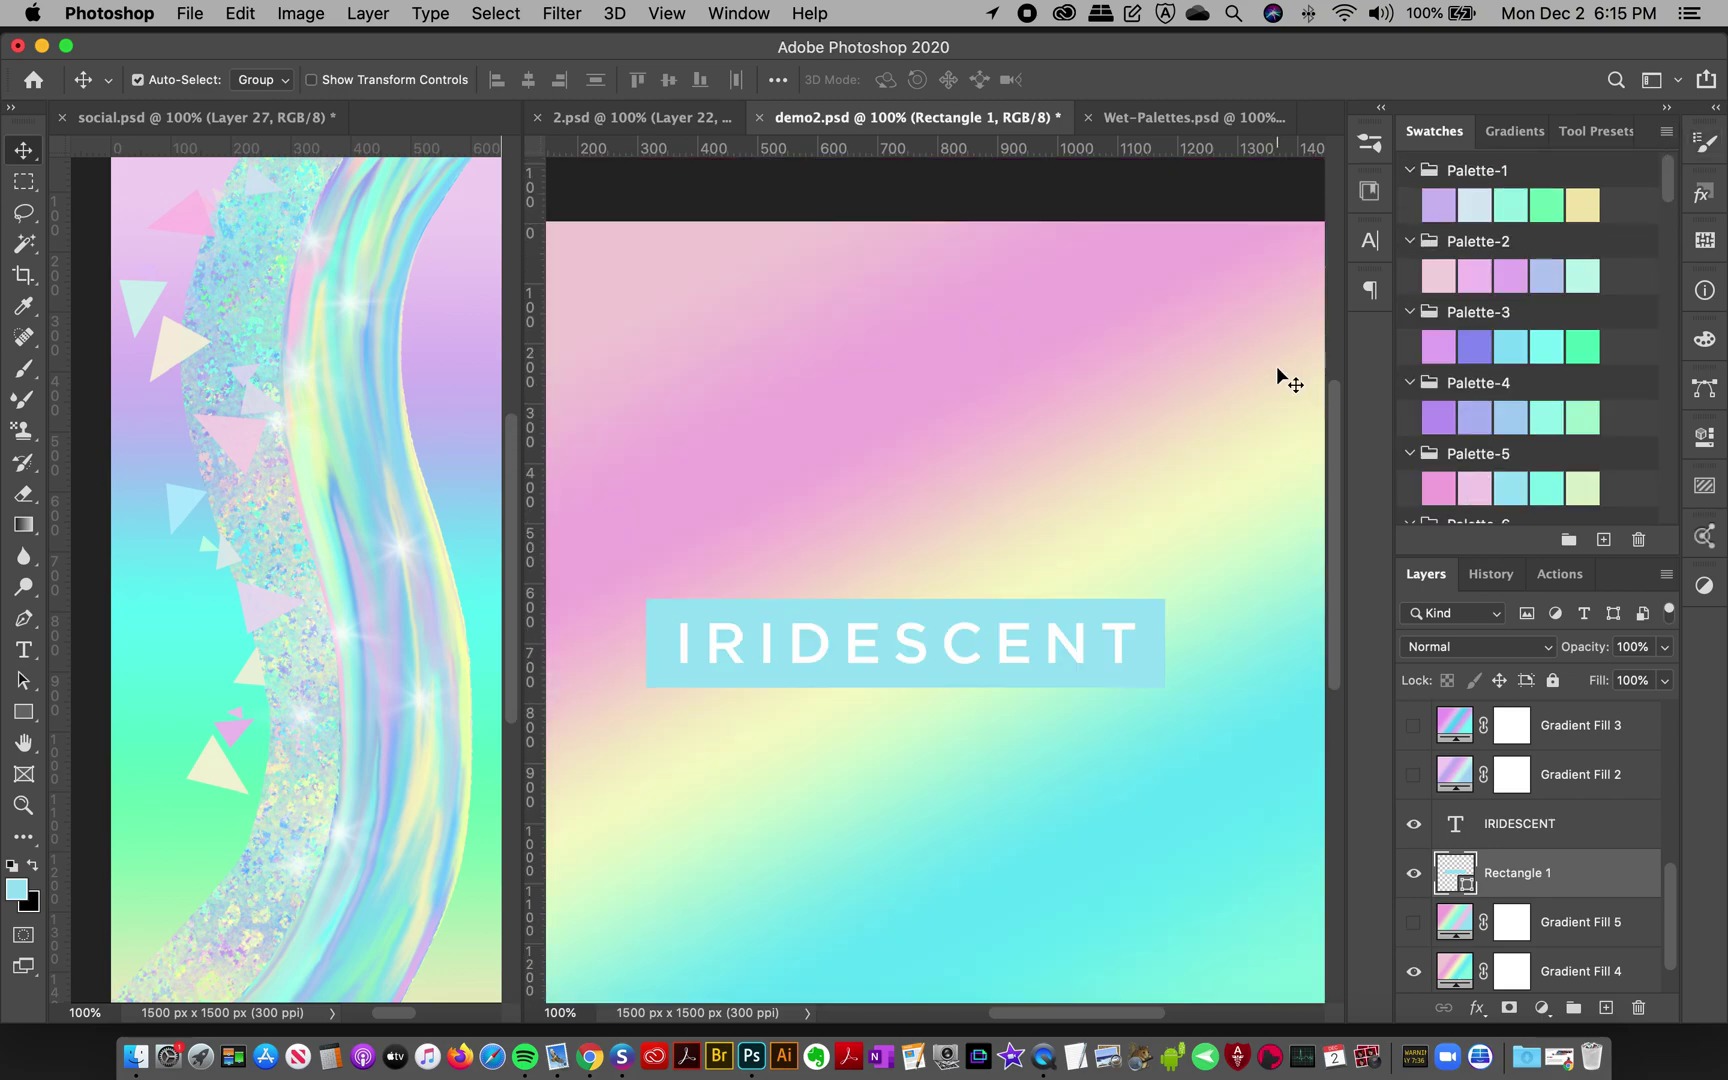
scroll(1276, 366, down, 3)
- Dismiss the Swatches flyout menu without a choice and bring Finder forward
click(1666, 131)
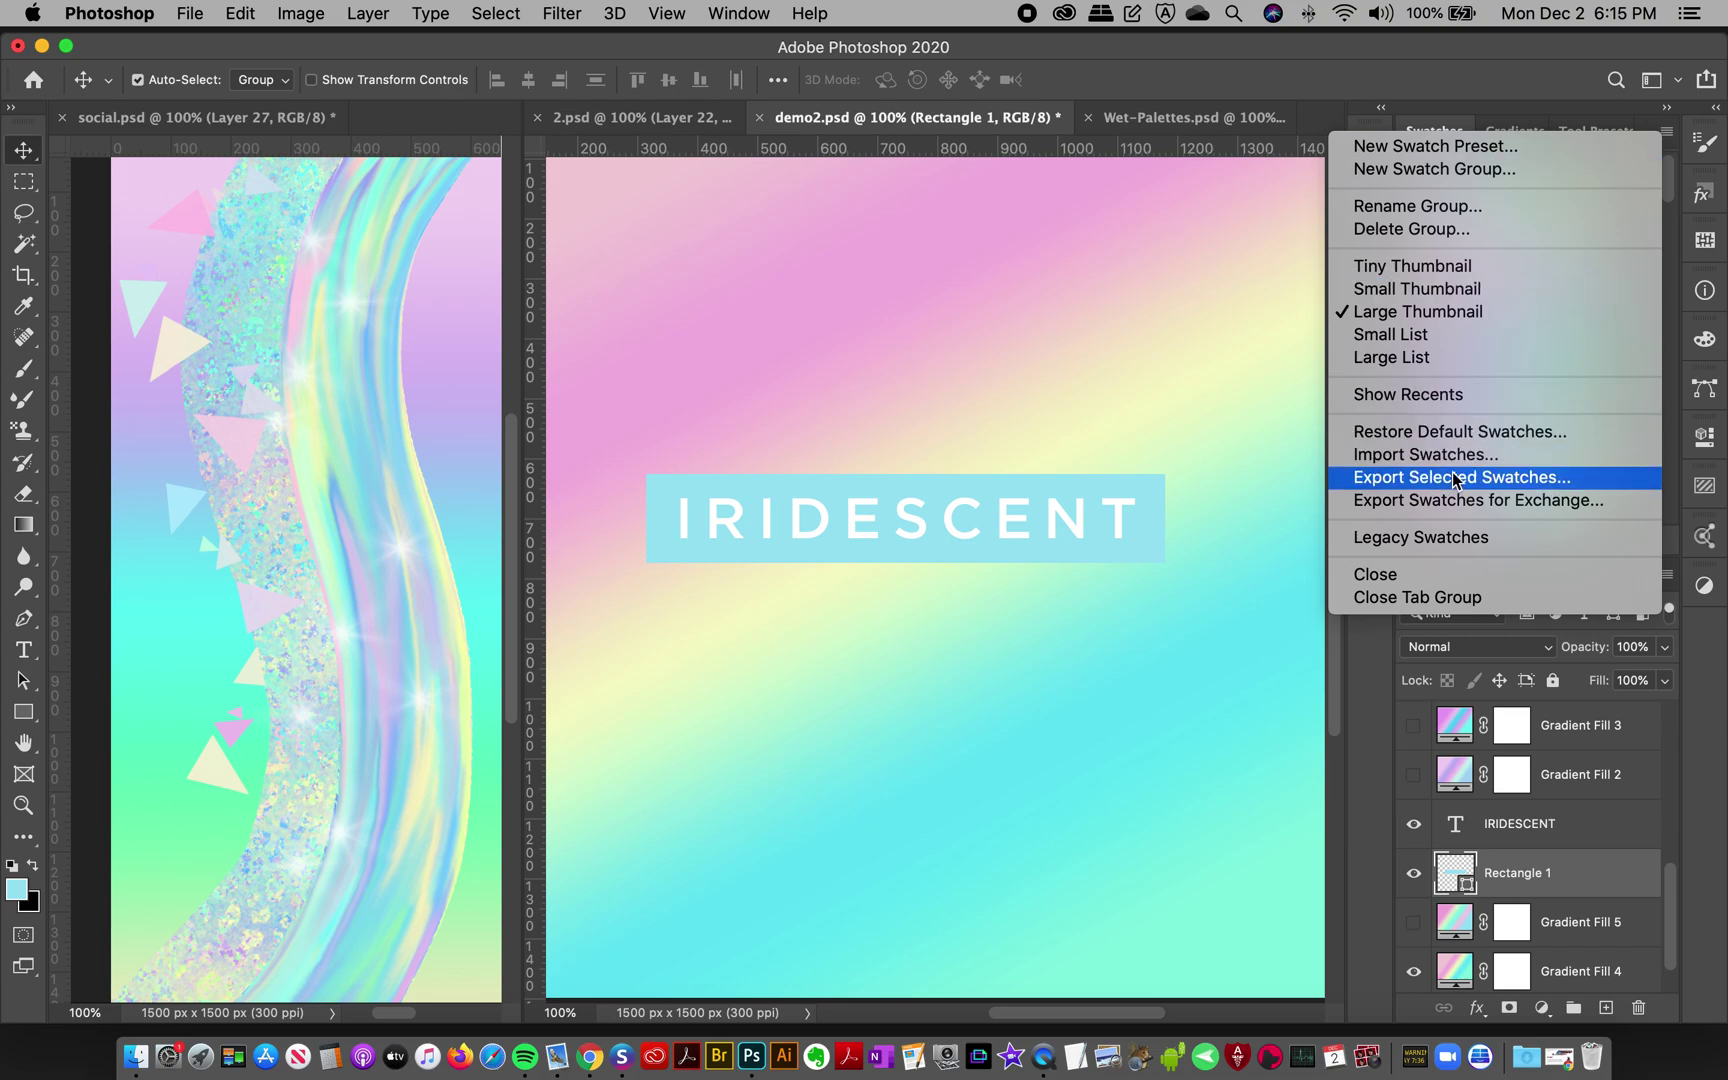
click(1207, 56)
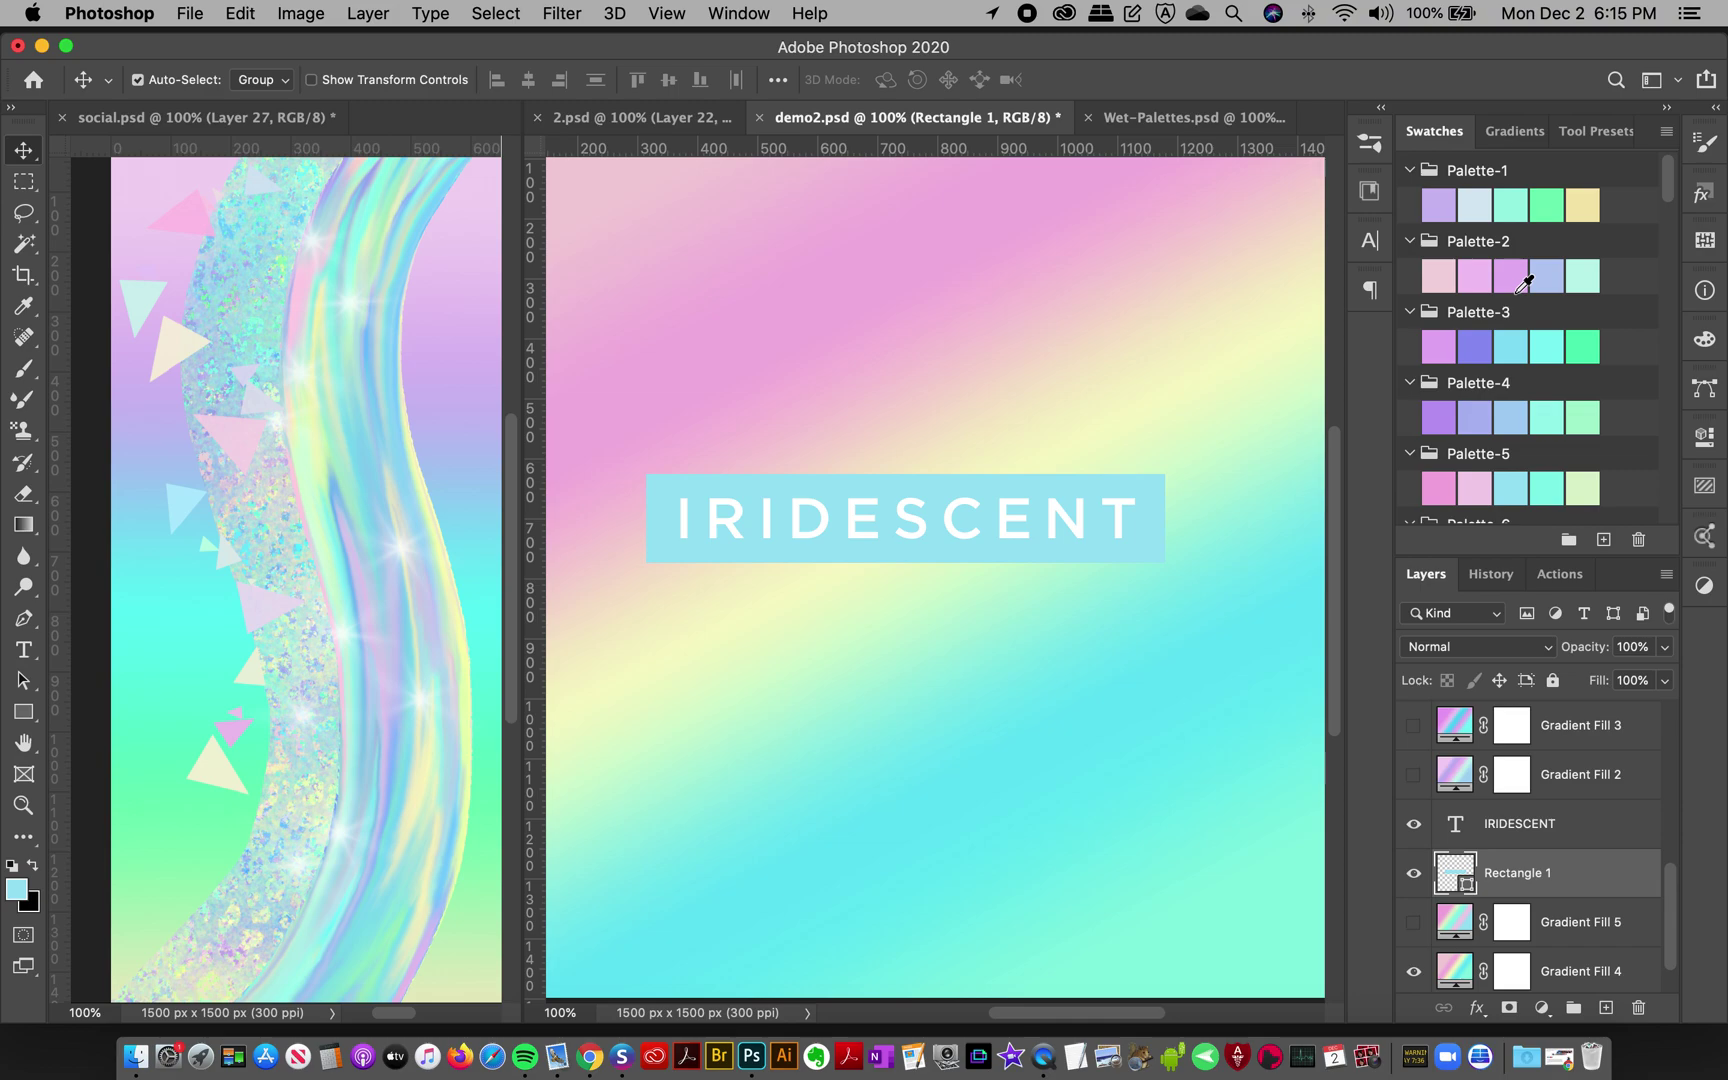
click(135, 1056)
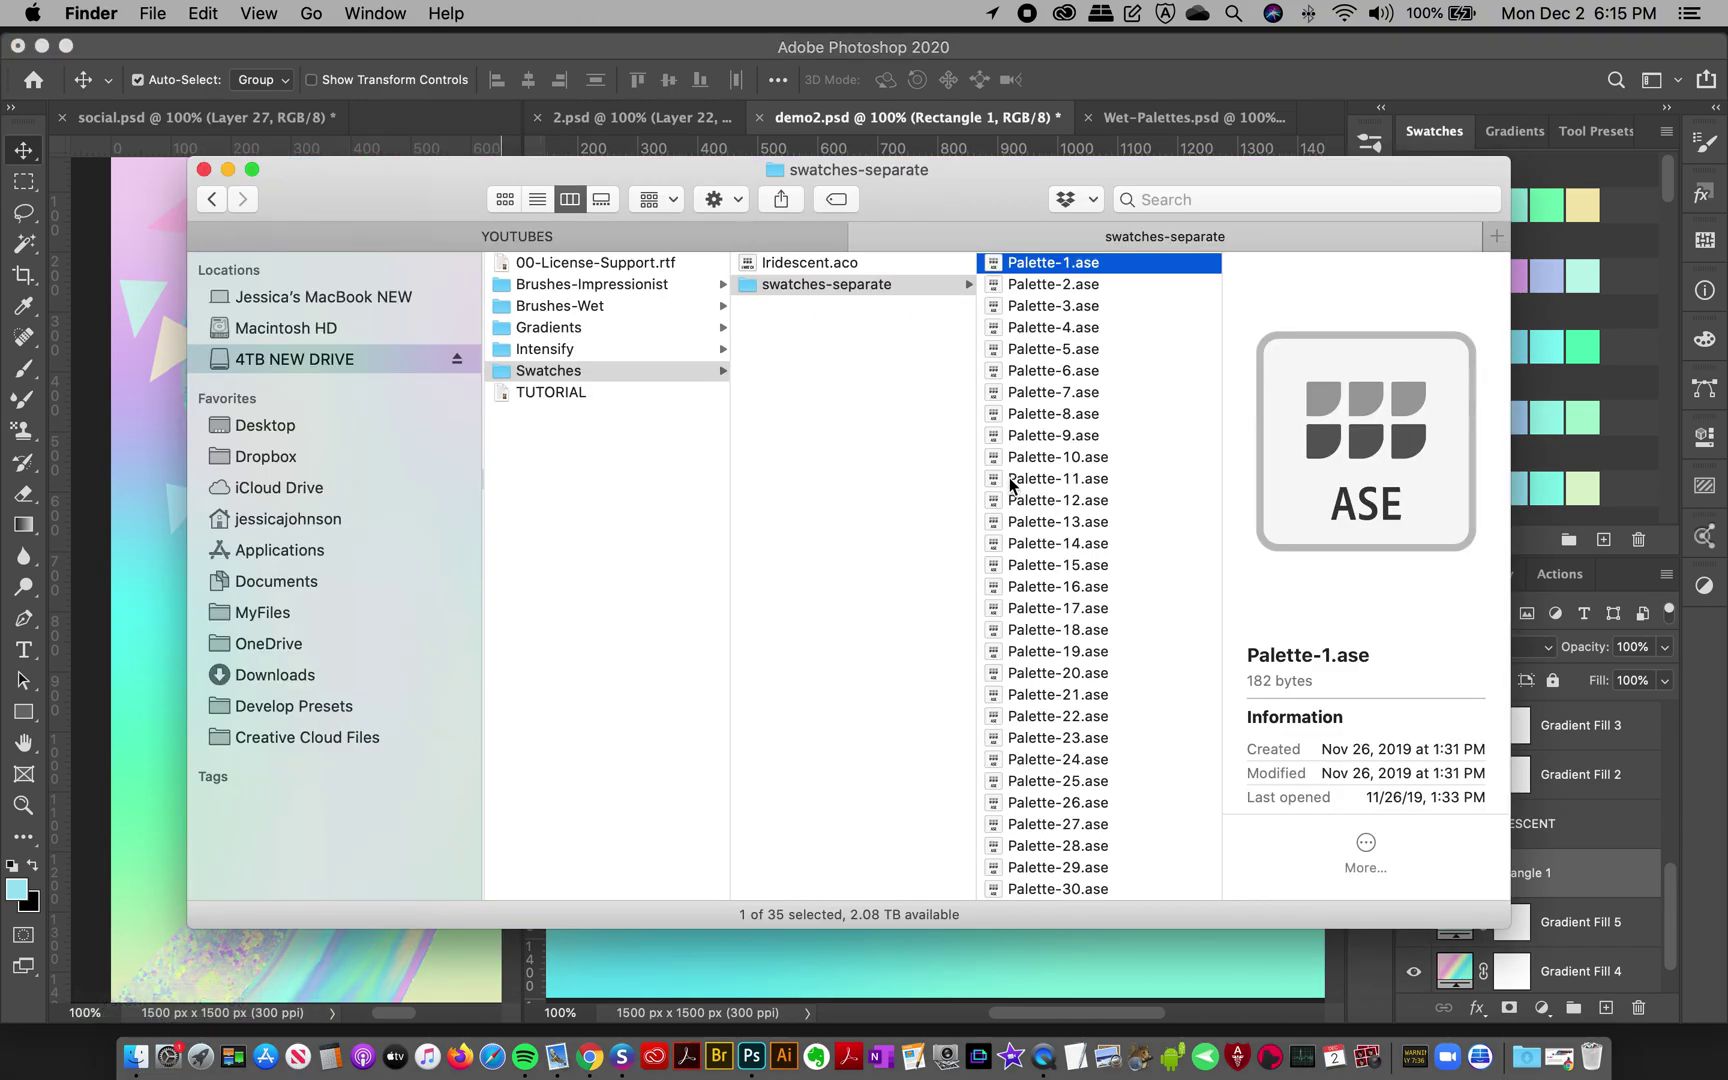
scroll(1091, 558, down, 3)
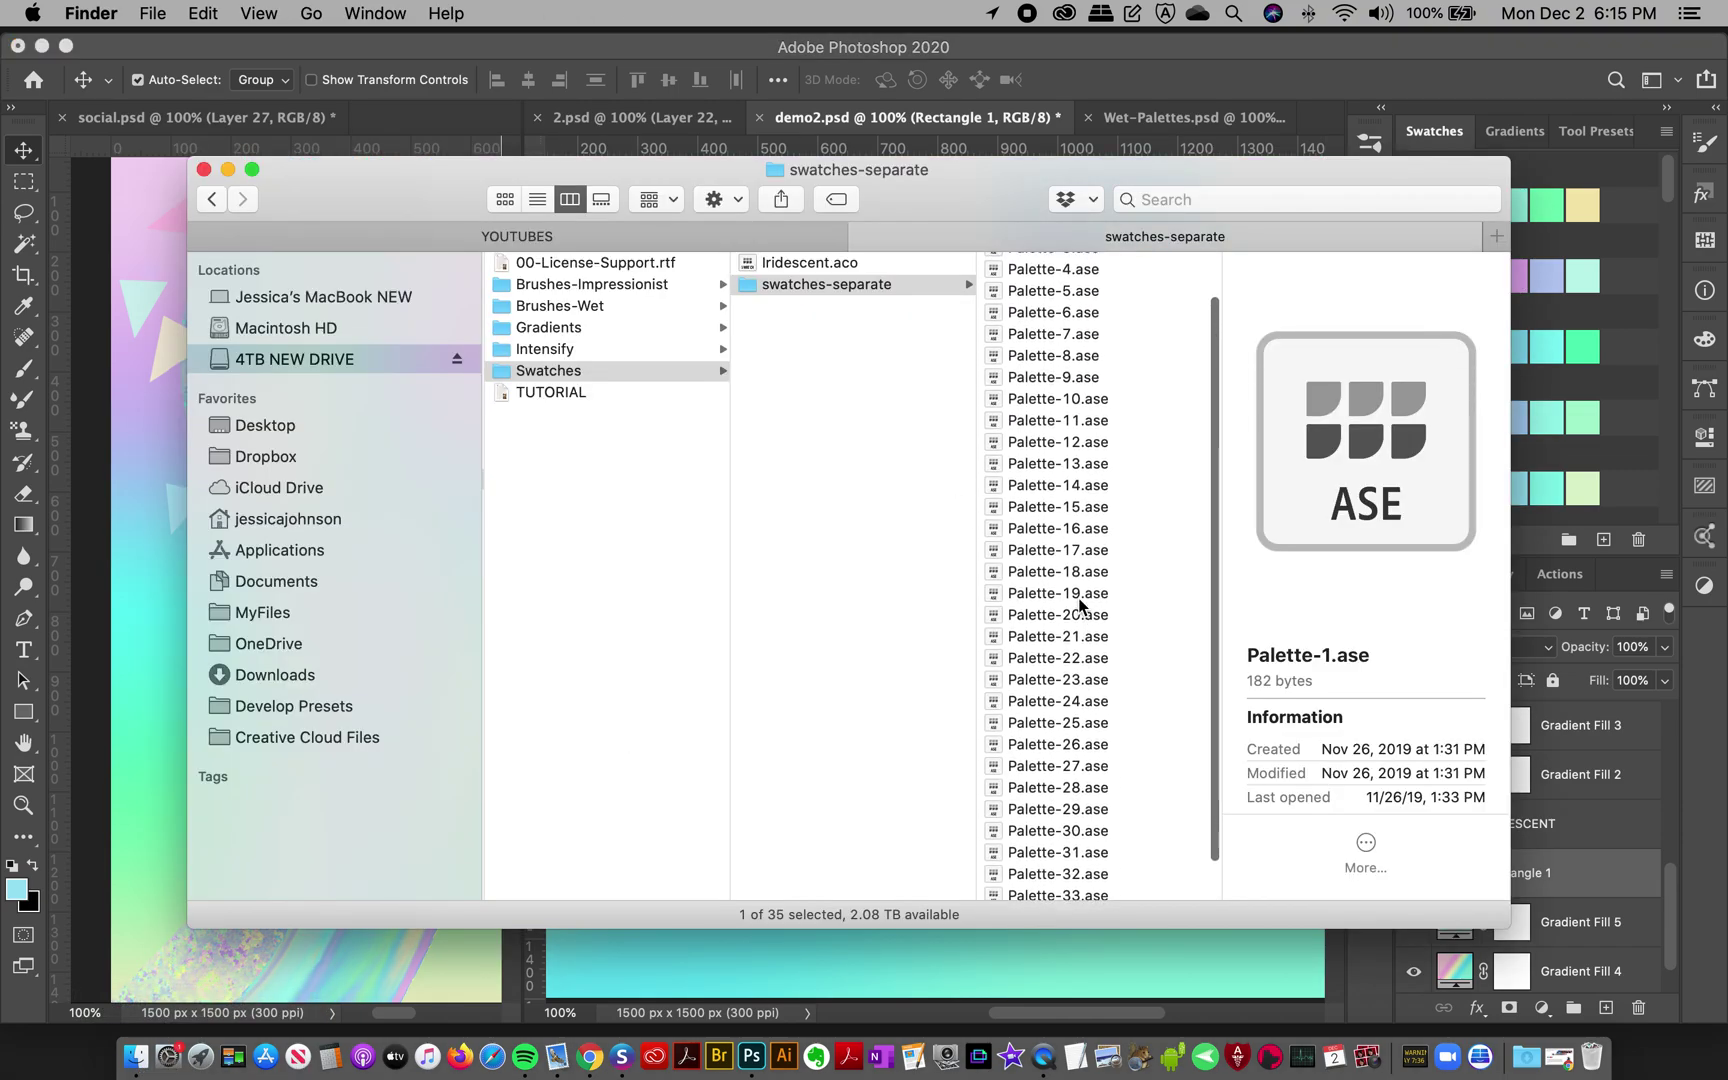